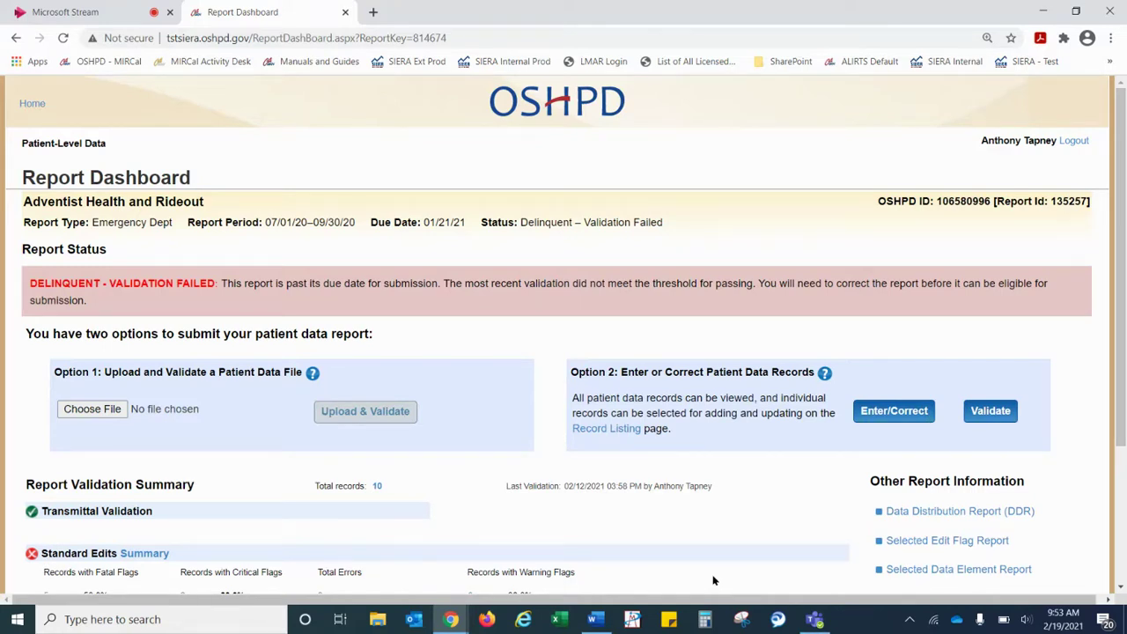
# Scroll down the Report Dashboard and open the Standard Edits summary of fatal, critical and warning flags.
pyautogui.scroll(-1, 714, 580)
pyautogui.scroll(-1, 713, 581)
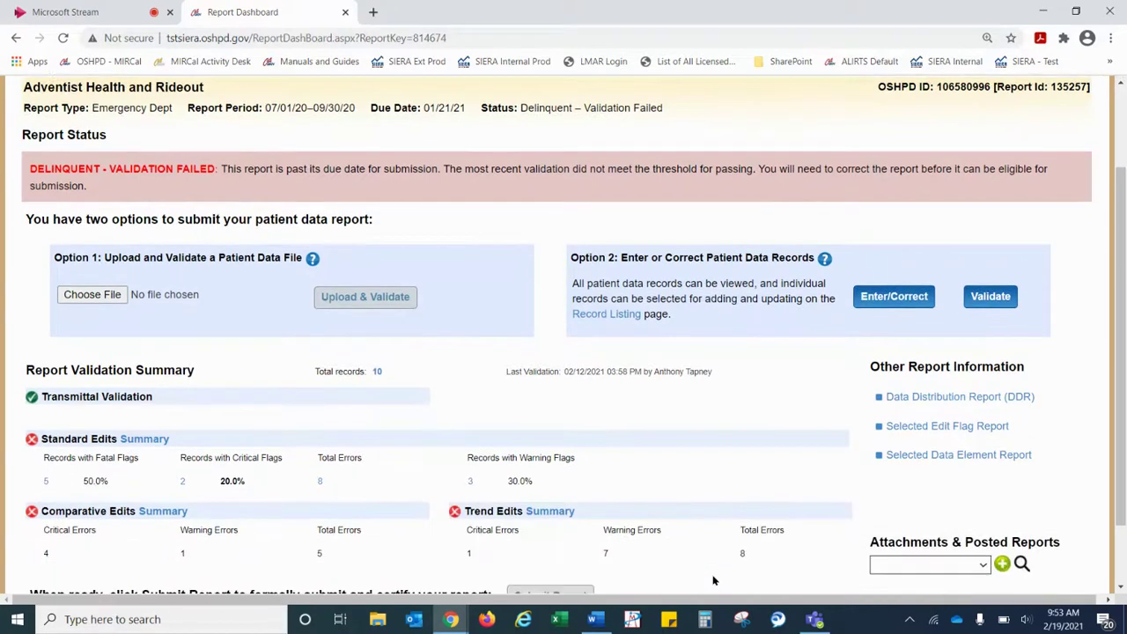
pyautogui.scroll(-1, 713, 580)
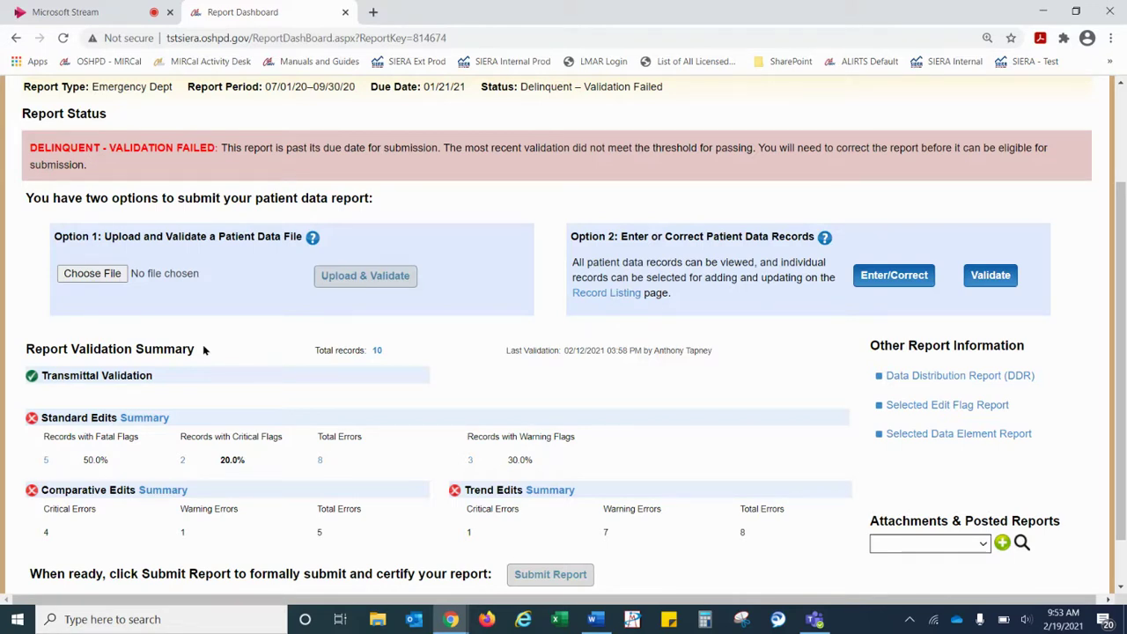
pyautogui.click(162, 420)
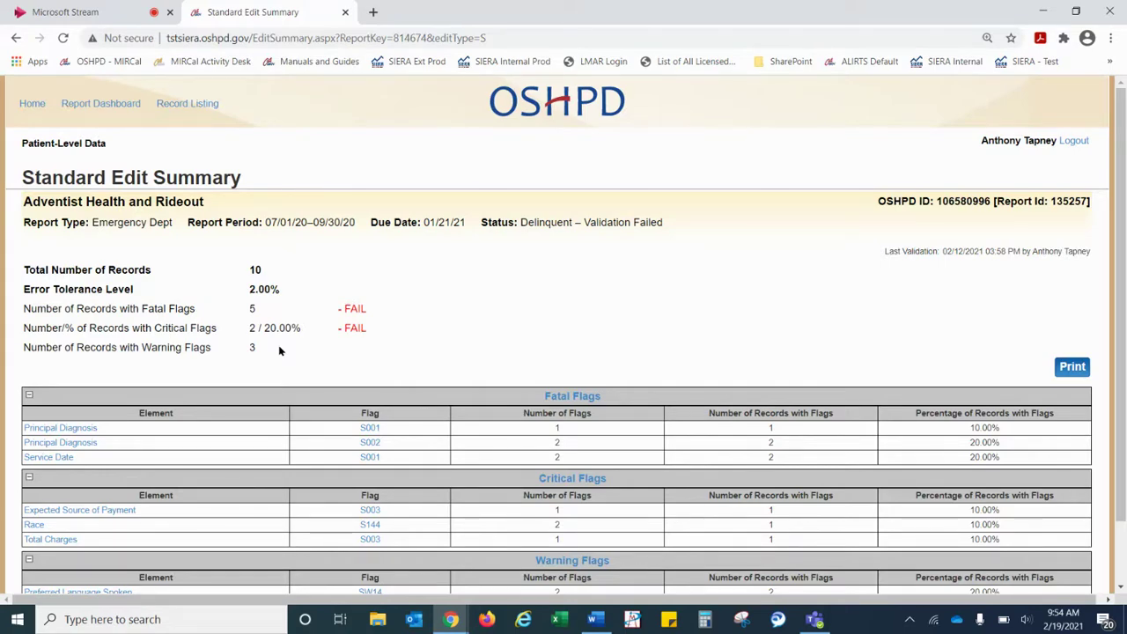
pyautogui.scroll(-2, 280, 351)
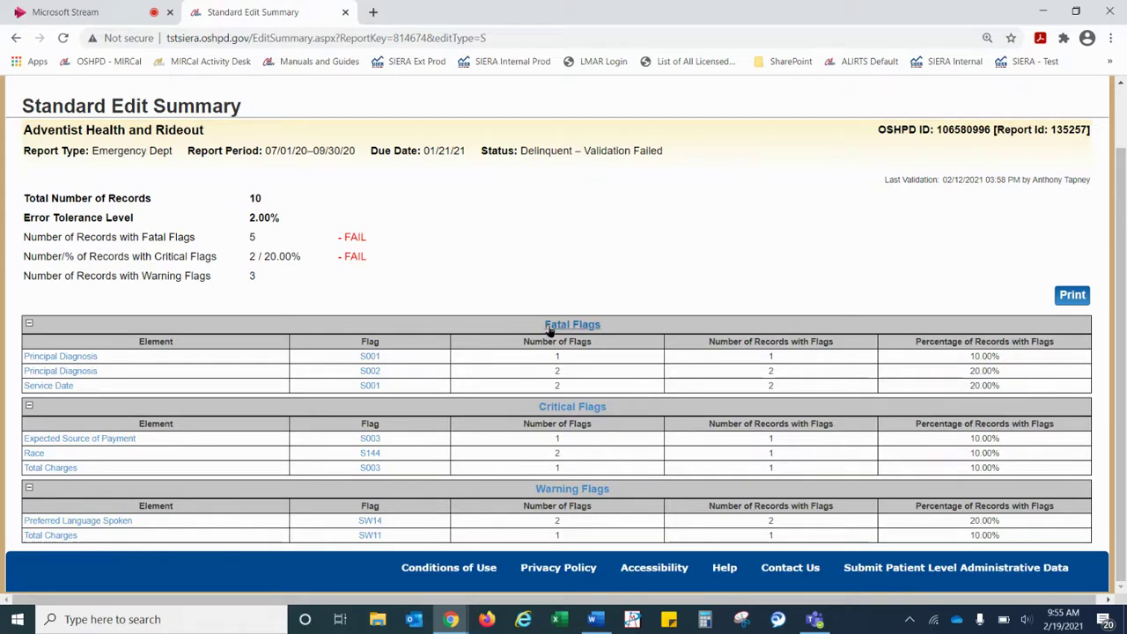
pyautogui.click(557, 325)
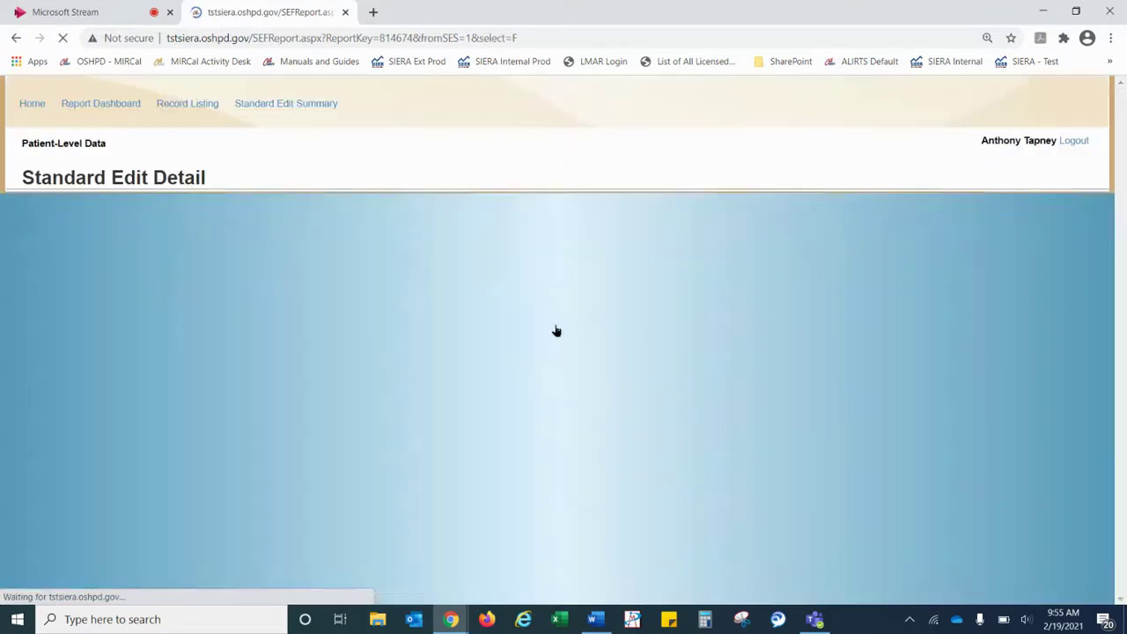
pyautogui.scroll(-1, 556, 331)
pyautogui.scroll(-1, 556, 332)
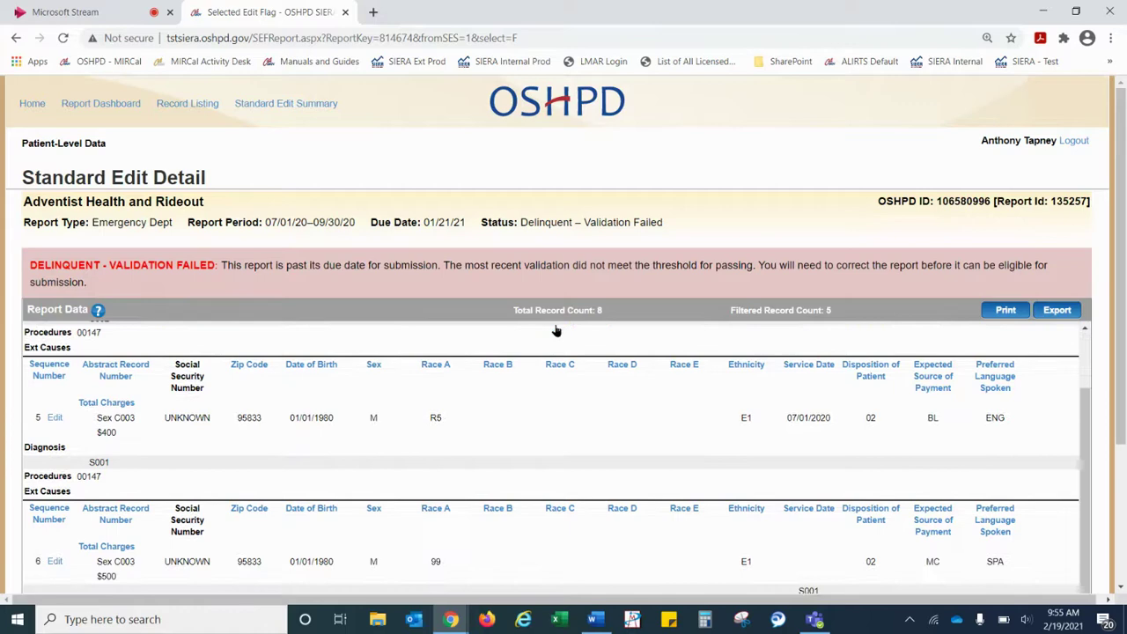
pyautogui.scroll(-1, 556, 331)
pyautogui.scroll(-1, 557, 331)
pyautogui.scroll(-2, 557, 331)
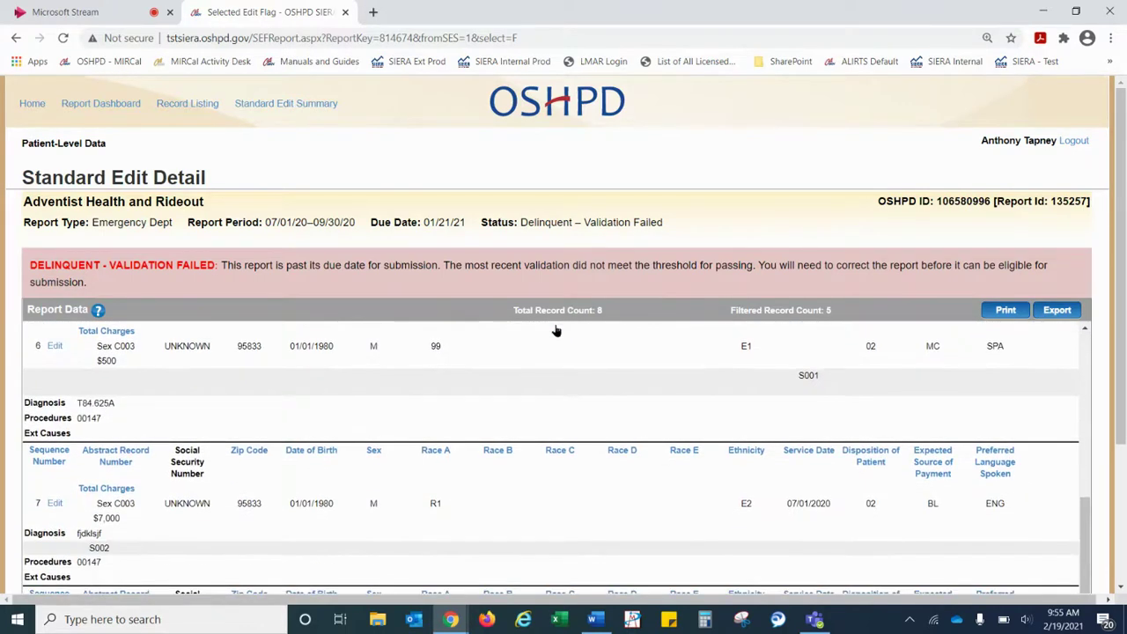
pyautogui.scroll(3, 556, 331)
pyautogui.scroll(1, 557, 332)
pyautogui.scroll(1, 557, 331)
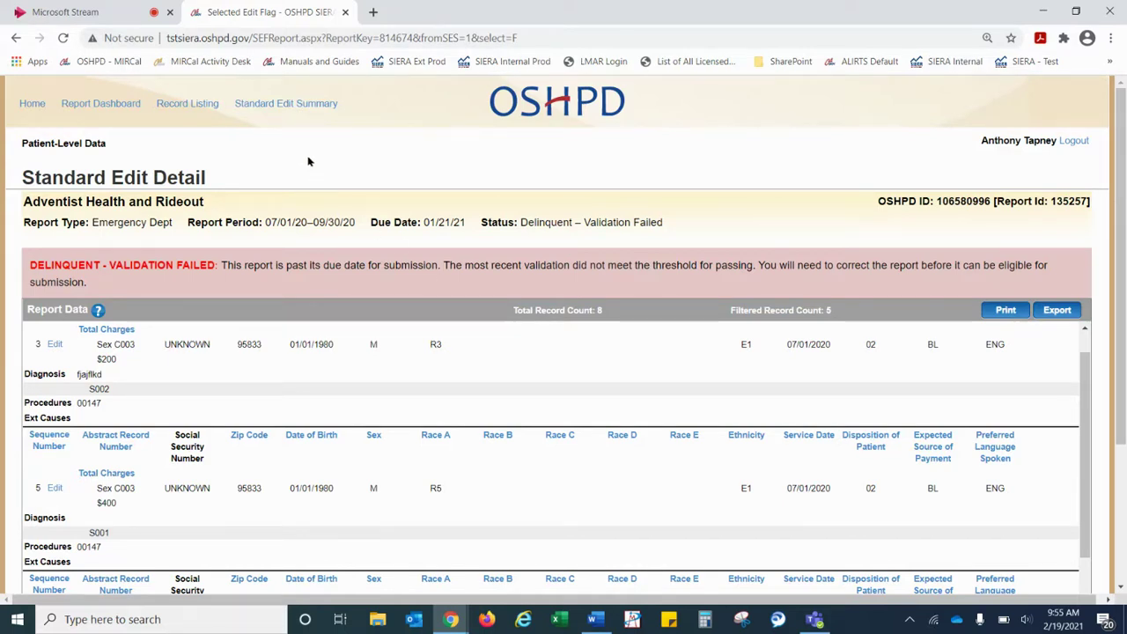
pyautogui.click(286, 104)
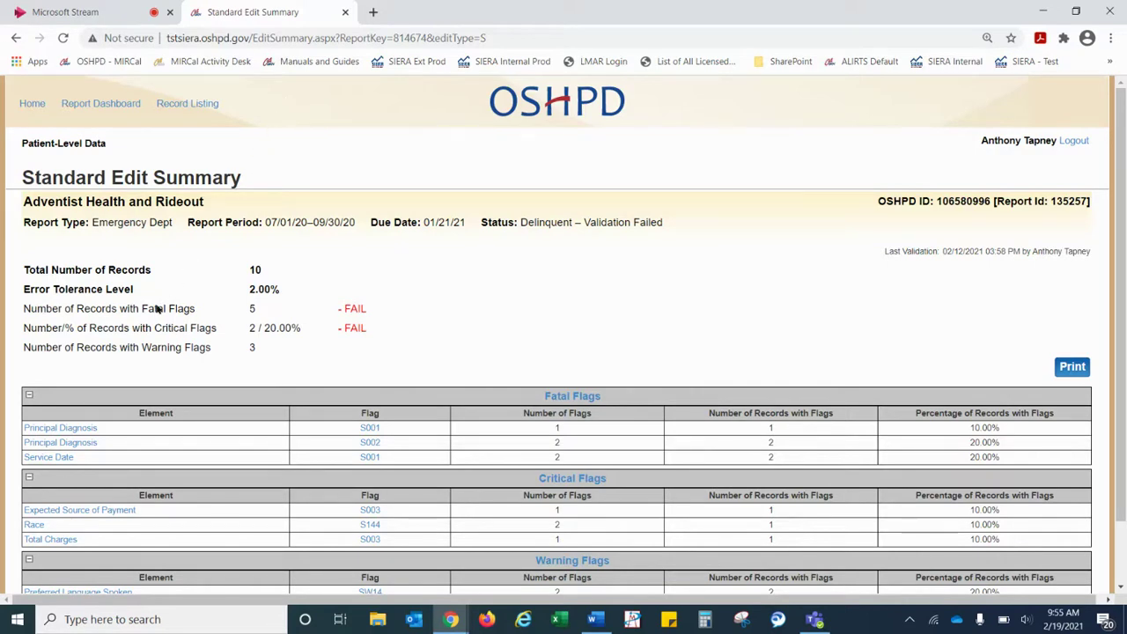
# Check the Principal Diagnosis flagged records, then list records 6 and 8 flagged S001 for Service Date.
pyautogui.click(89, 430)
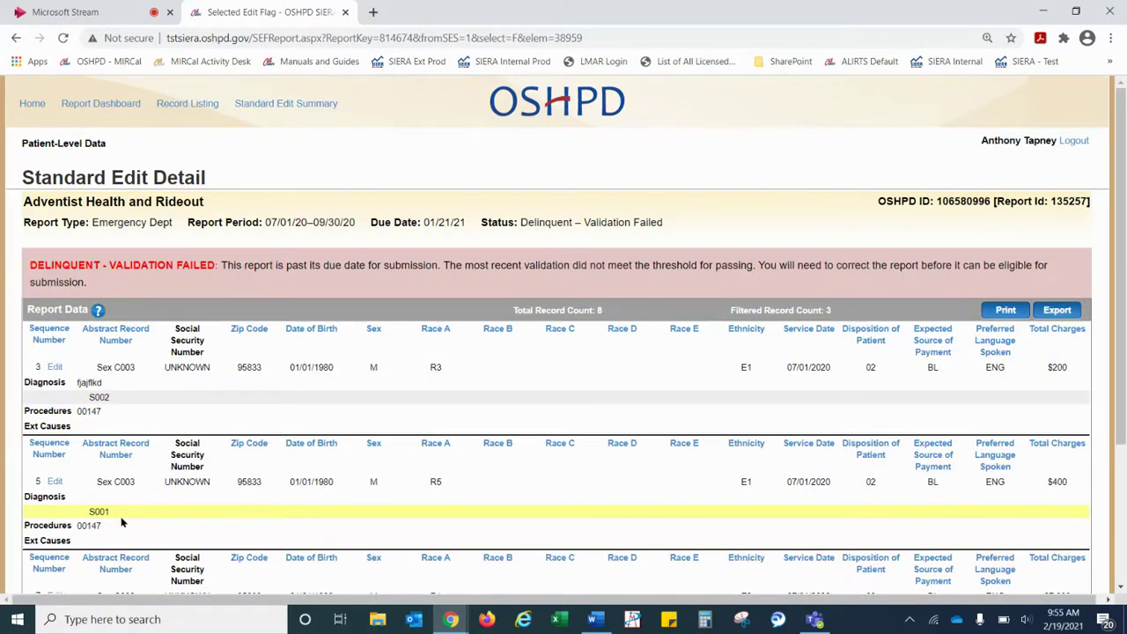
pyautogui.click(251, 106)
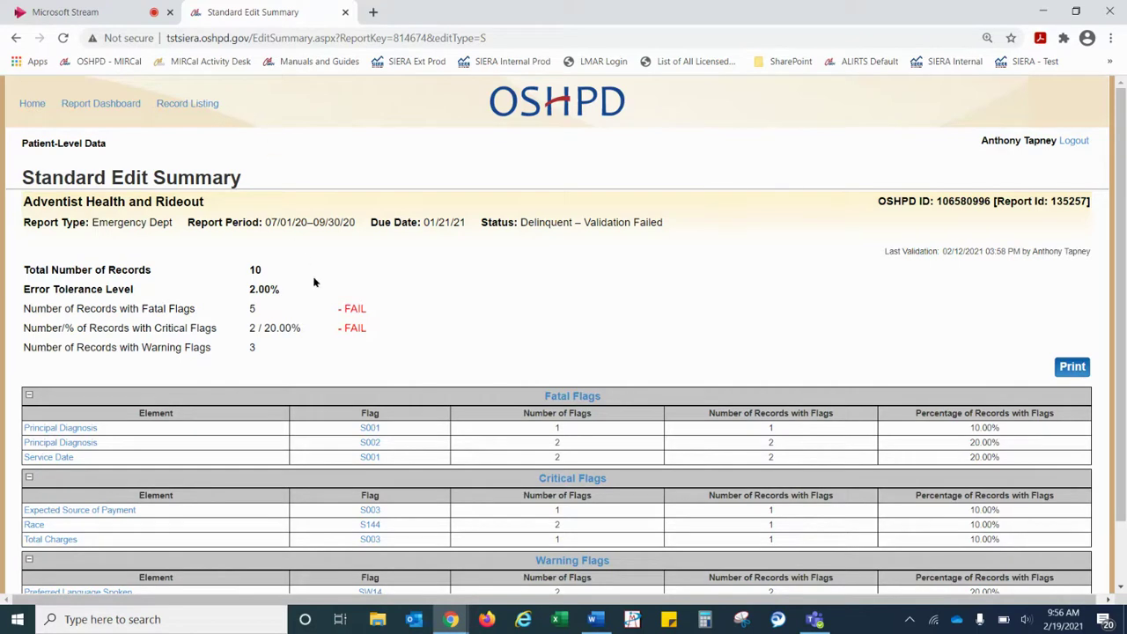
pyautogui.click(370, 457)
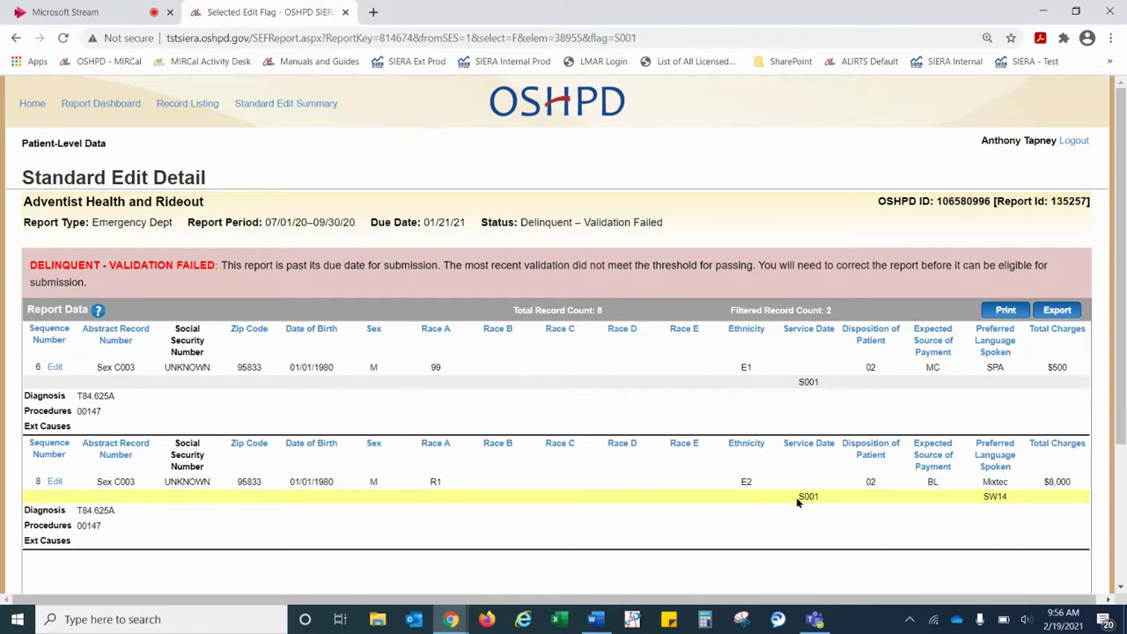
# Review record 6's Record Detail, with its blank Service Date flagged fatal S001.
pyautogui.click(55, 369)
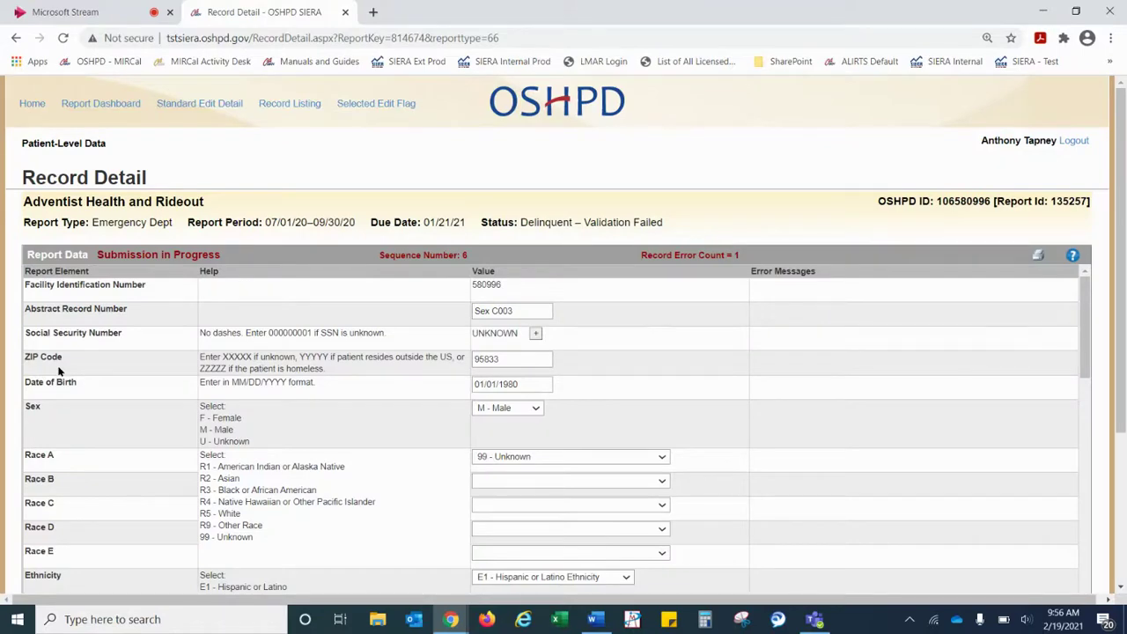
pyautogui.scroll(-1, 59, 371)
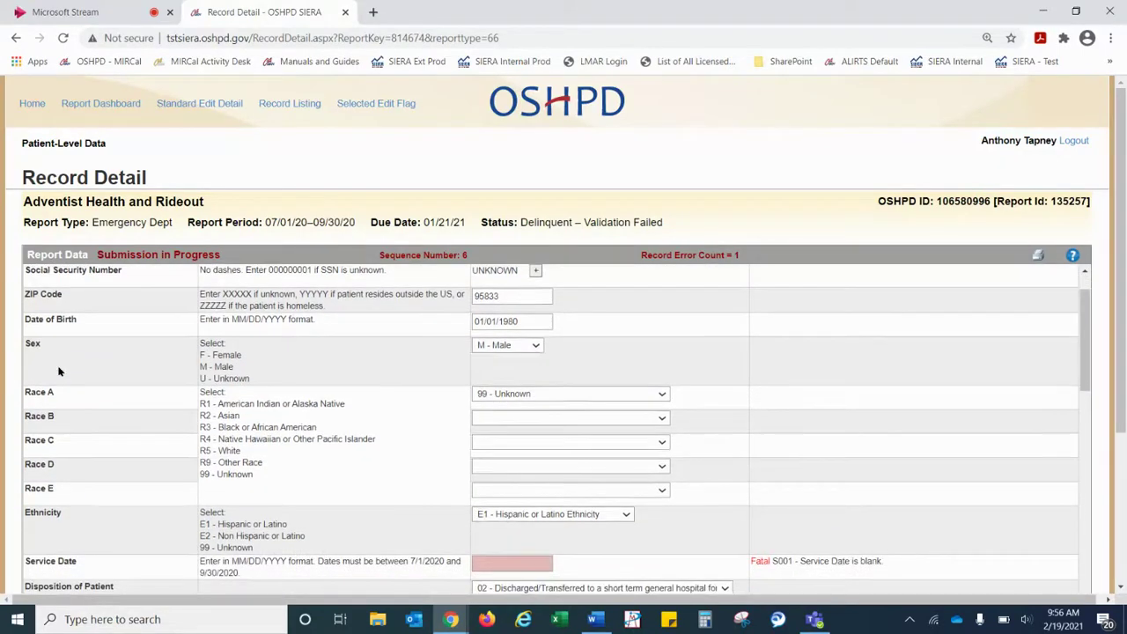
pyautogui.scroll(-1, 59, 371)
pyautogui.scroll(-1, 59, 371)
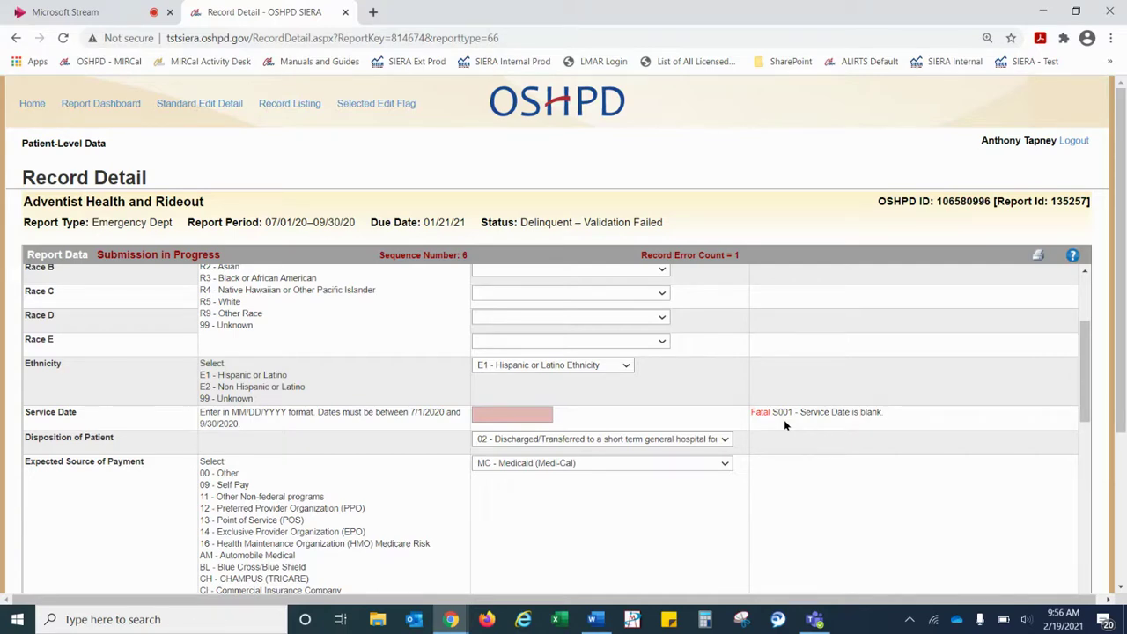
pyautogui.scroll(1, 784, 426)
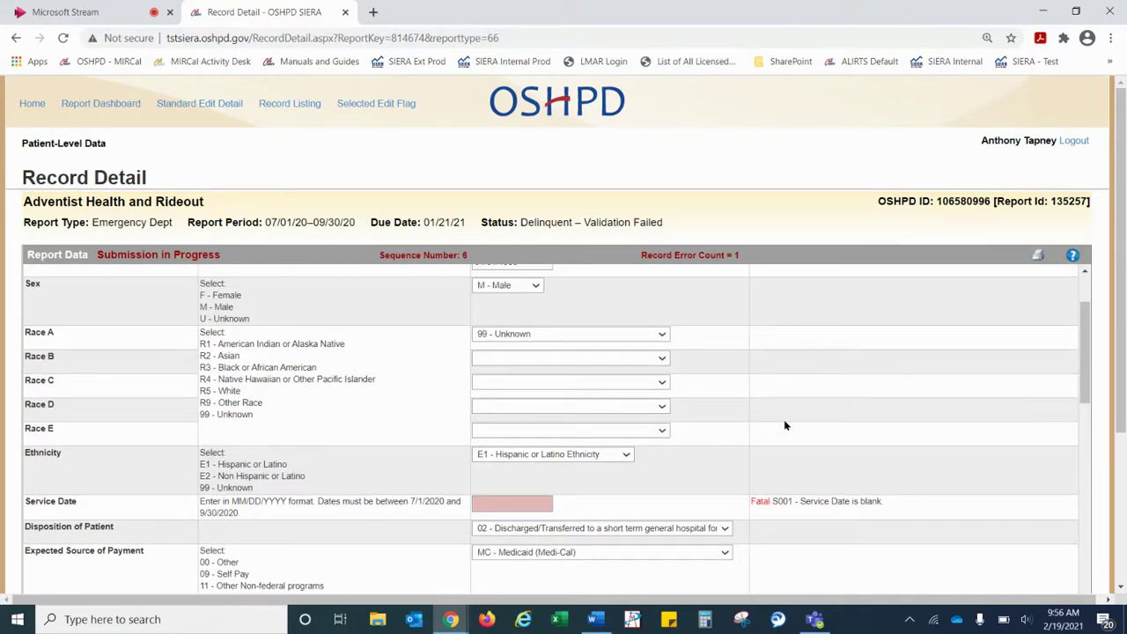
pyautogui.scroll(2, 784, 419)
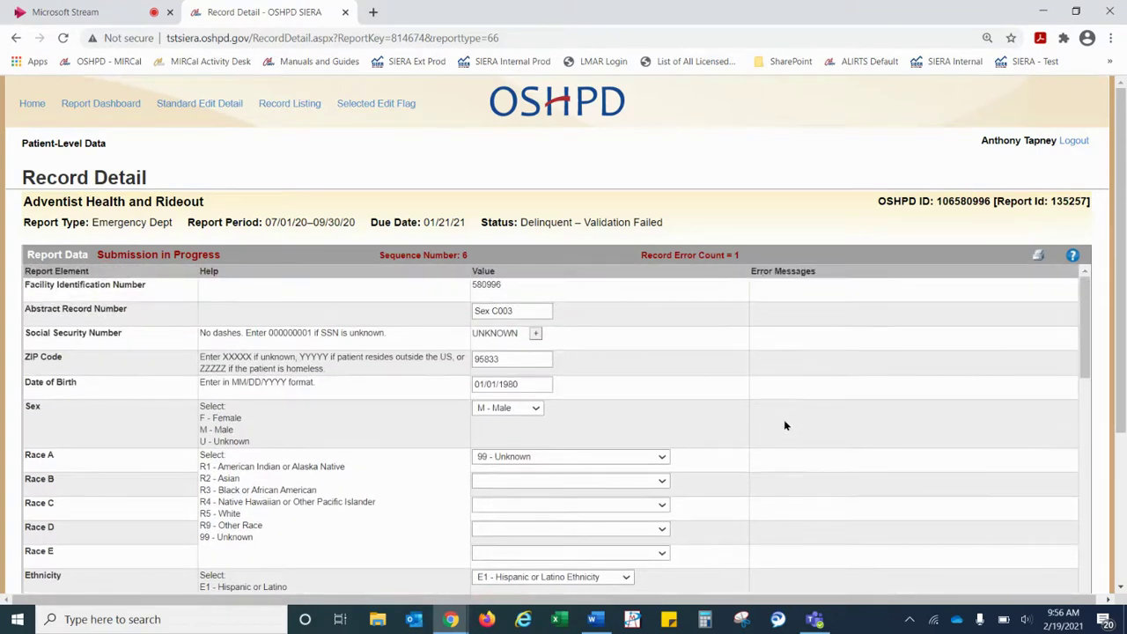
pyautogui.click(372, 106)
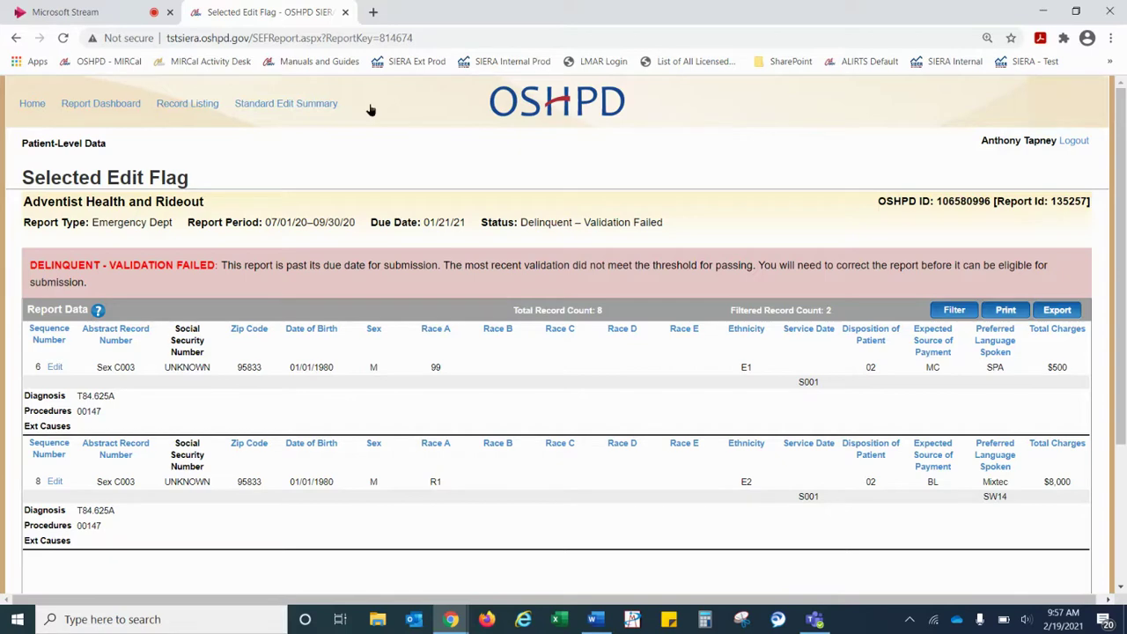
# Browse the Record Listing of all ten records, with invalid fields shaded red.
pyautogui.click(192, 104)
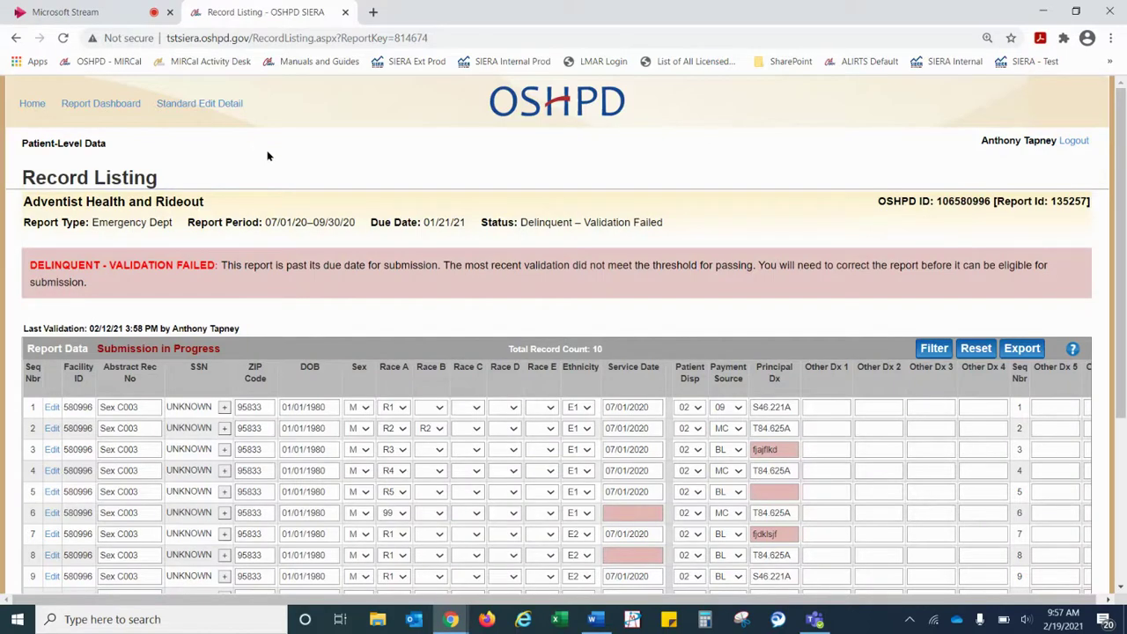
pyautogui.scroll(-1, 268, 156)
pyautogui.scroll(-1, 267, 151)
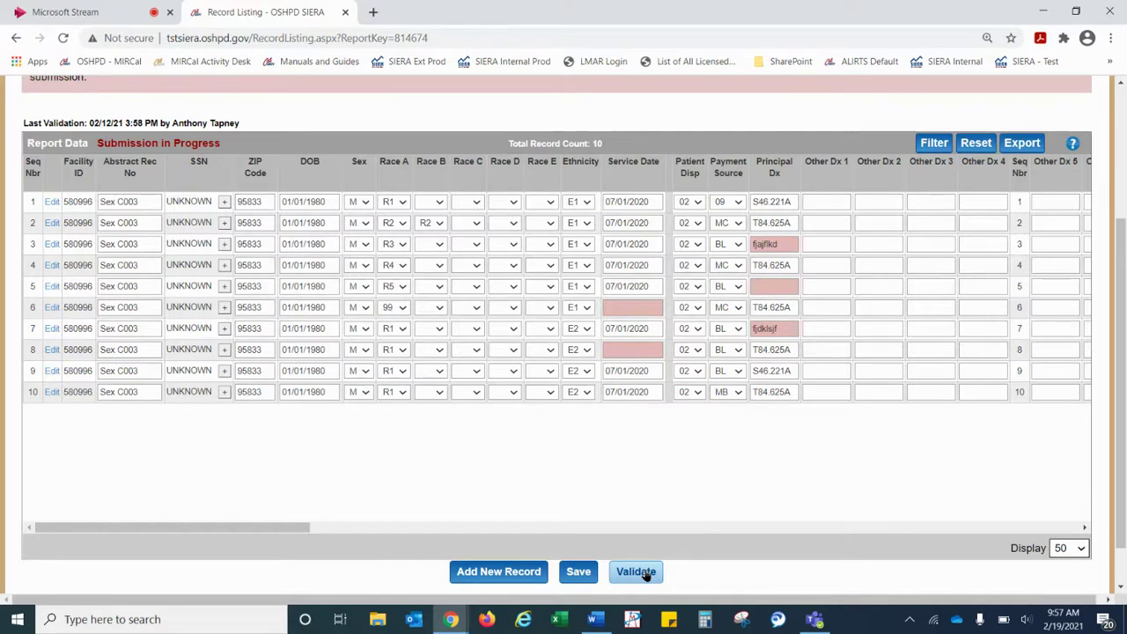
pyautogui.scroll(3, 604, 473)
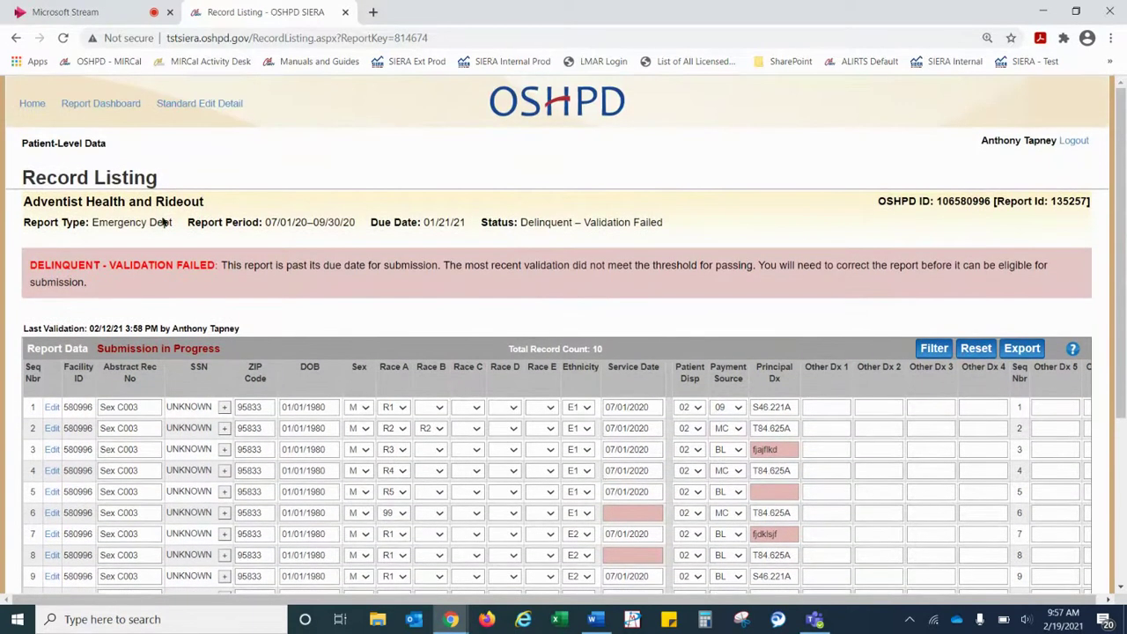
# From the Report Dashboard, open the Comparative Edit Summary showing four critical flags and one warning.
pyautogui.click(115, 105)
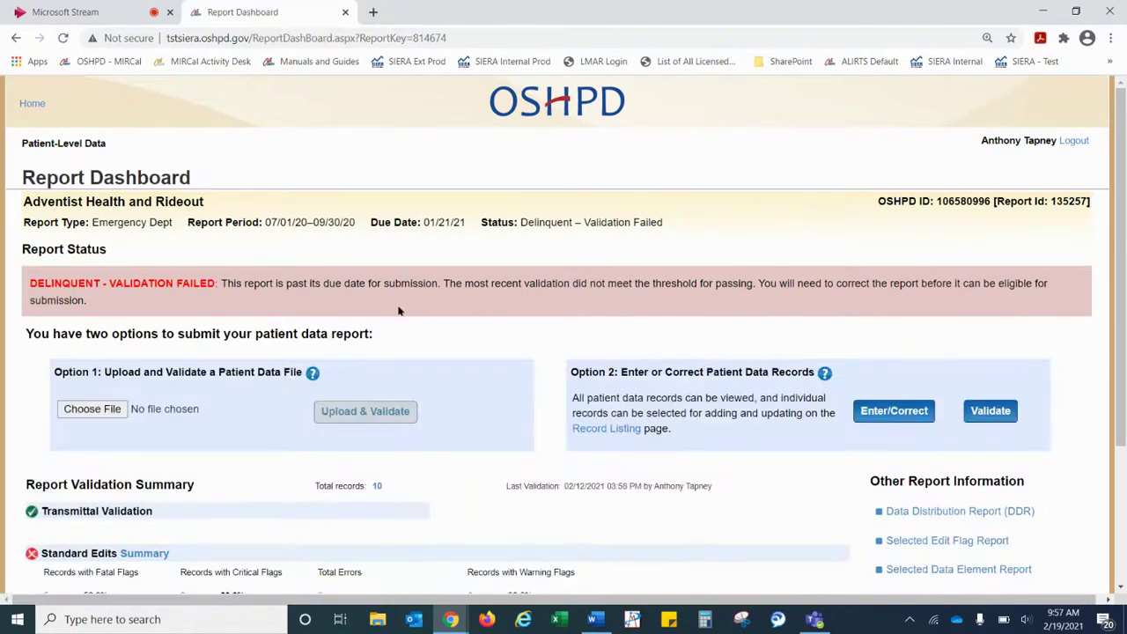
pyautogui.scroll(-2, 428, 329)
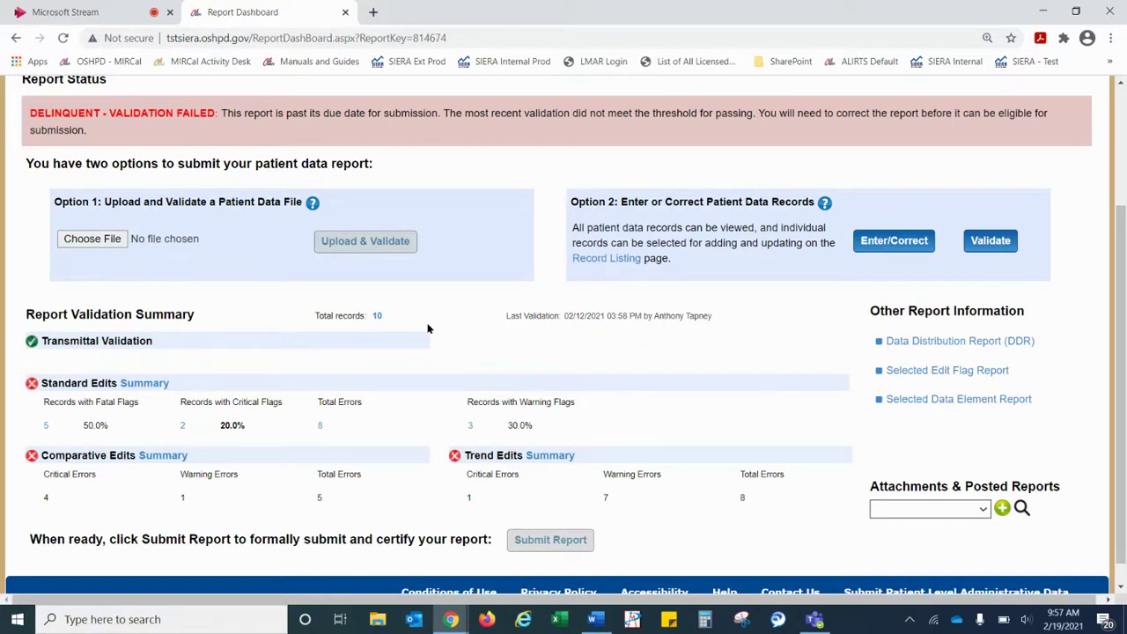
pyautogui.click(179, 456)
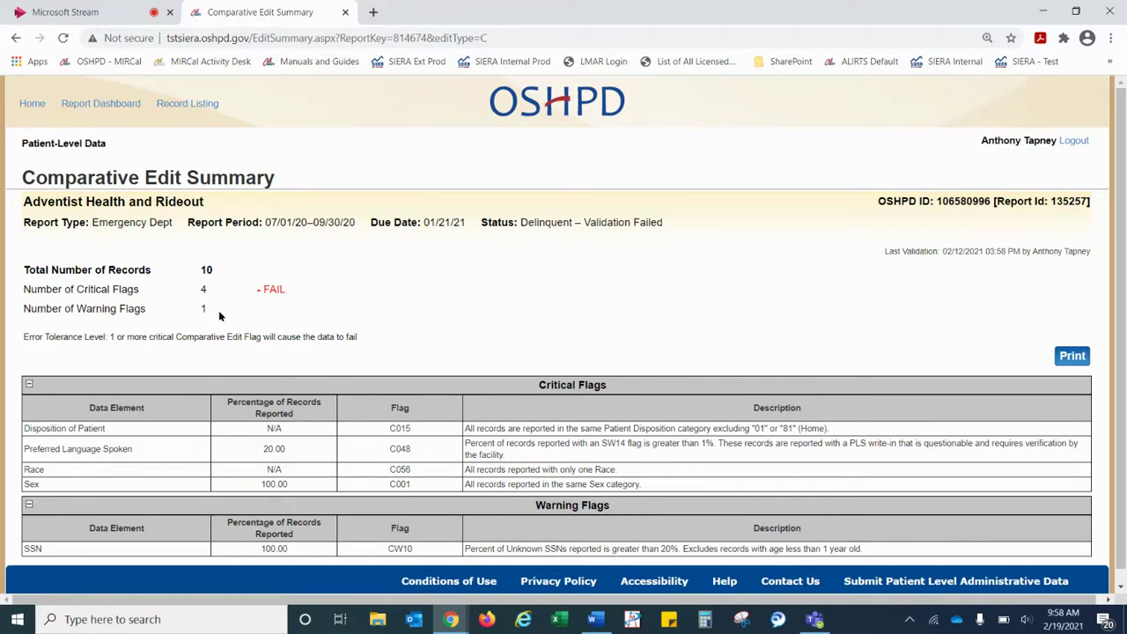
pyautogui.click(130, 104)
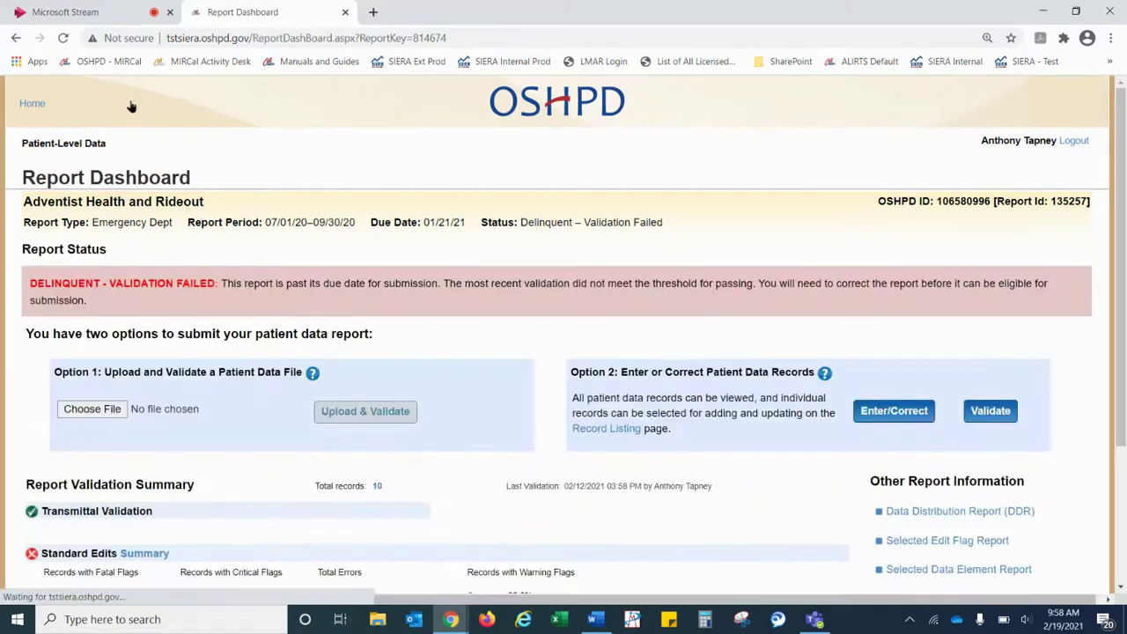
pyautogui.scroll(-2, 373, 342)
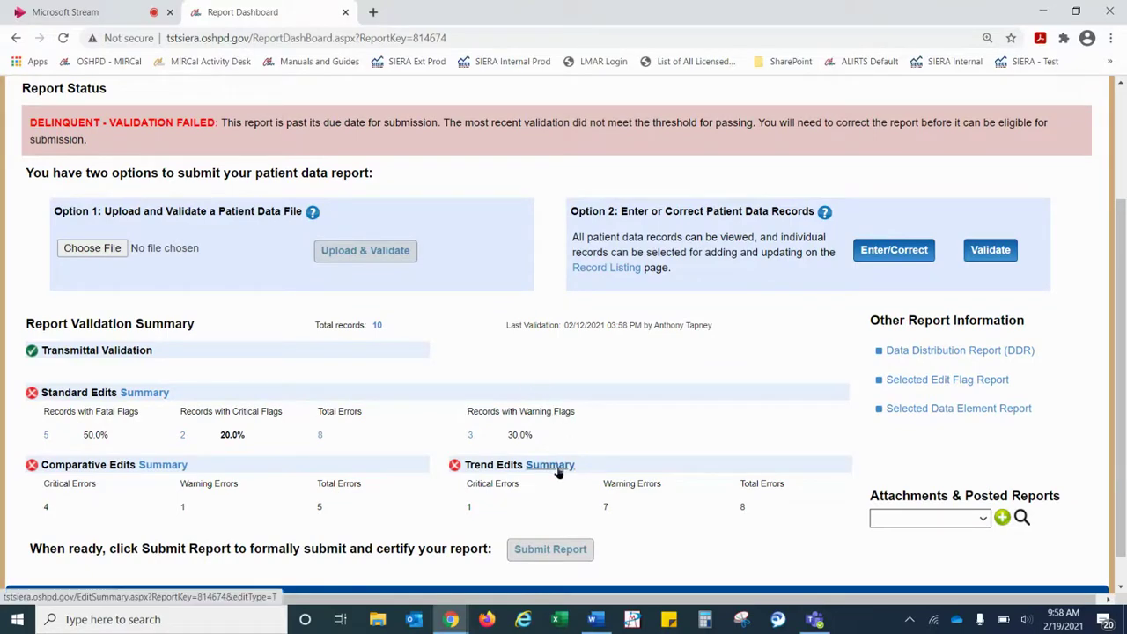
pyautogui.click(553, 465)
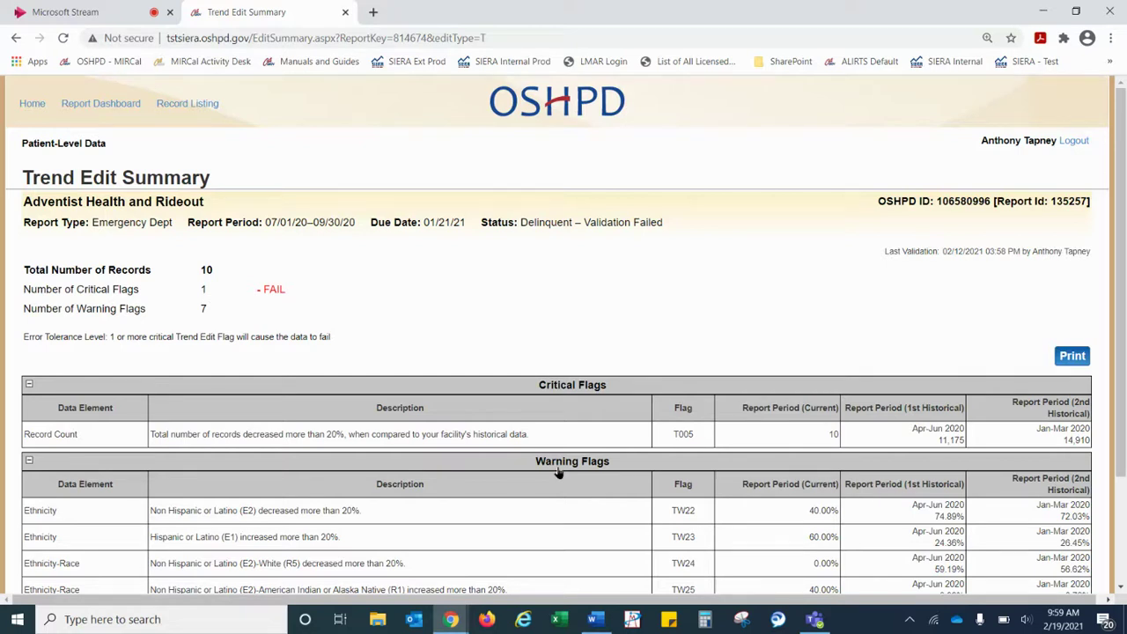
pyautogui.click(113, 106)
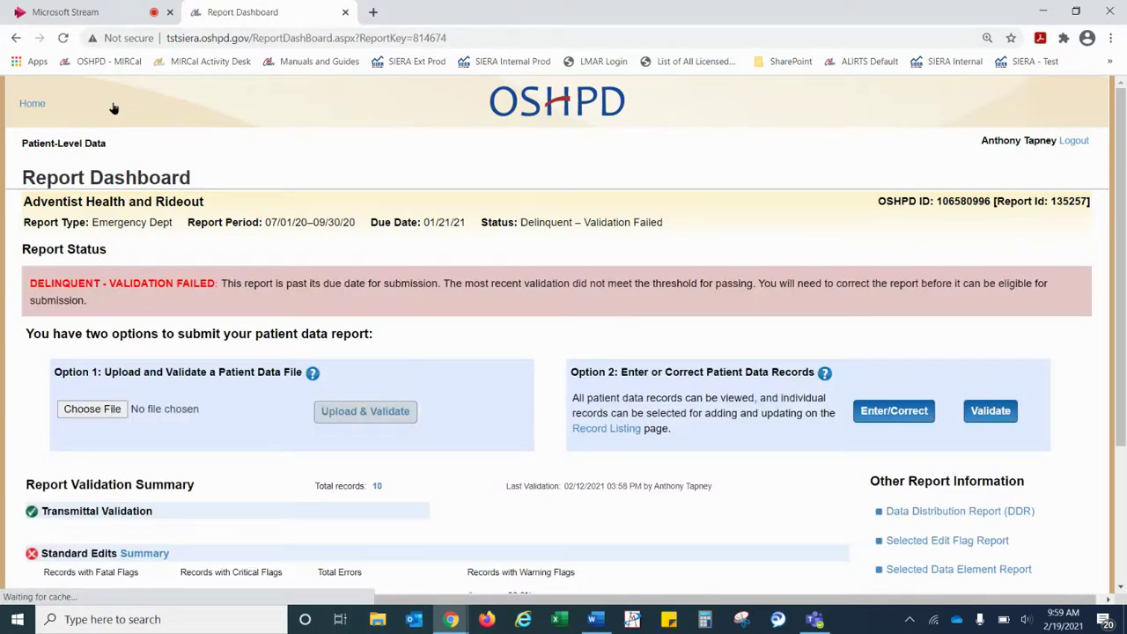
# Open the Selected Edit Flag Report filters from Other Report Information on the dashboard.
pyautogui.scroll(-2, 557, 402)
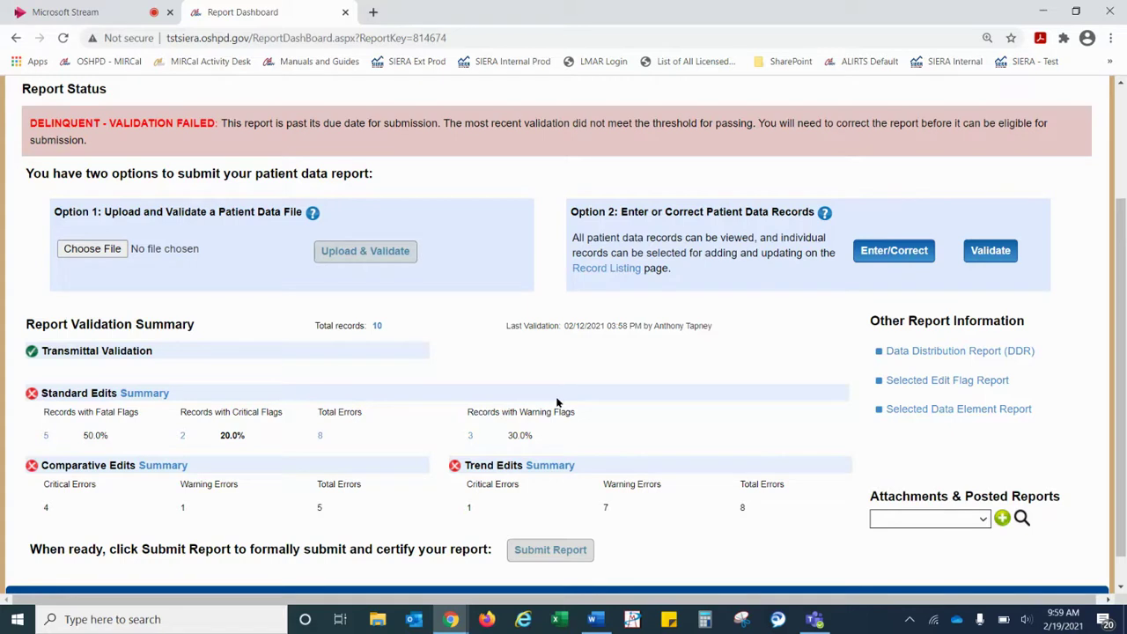
pyautogui.click(895, 385)
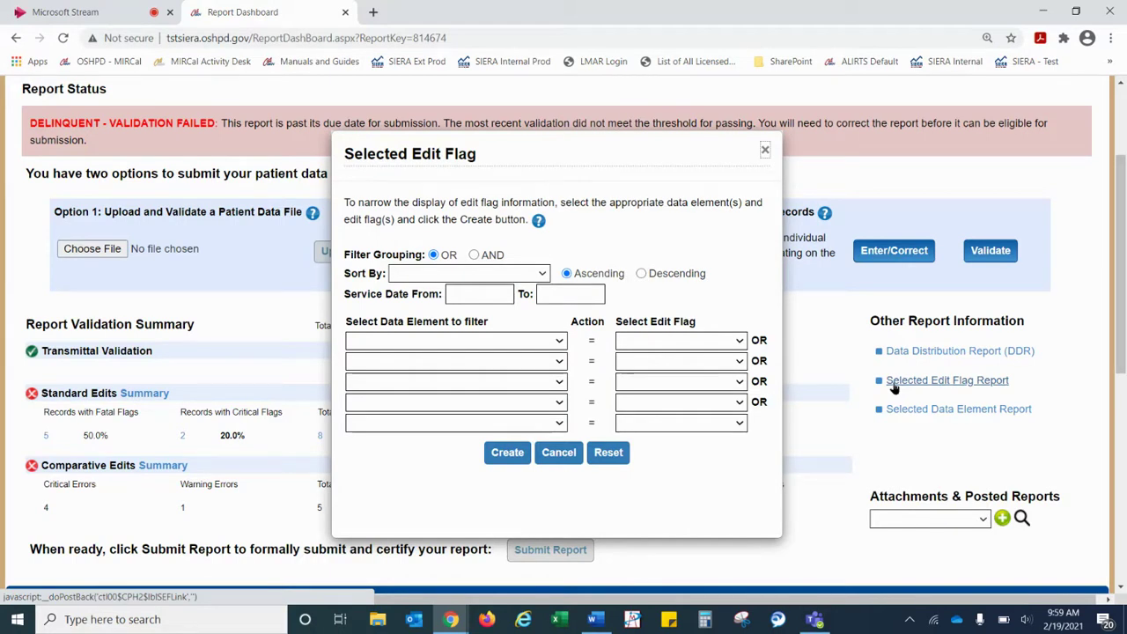
pyautogui.click(548, 341)
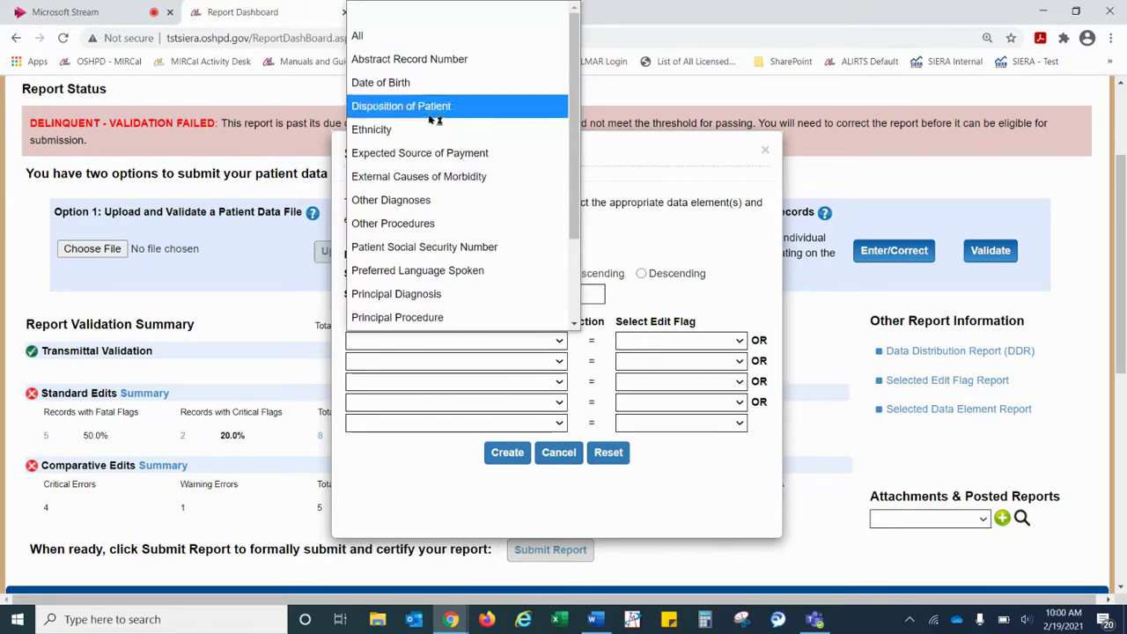
# Set filter row 1 to Principal Diagnosis = S002 and row 2 to Service Date = S001.
pyautogui.click(434, 294)
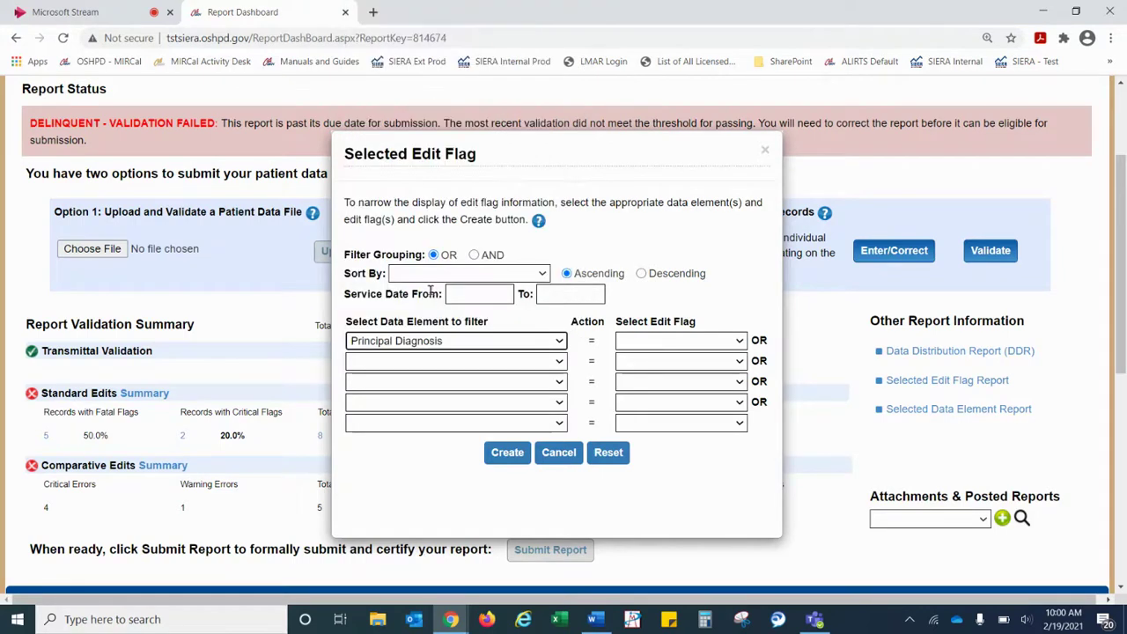
pyautogui.click(533, 364)
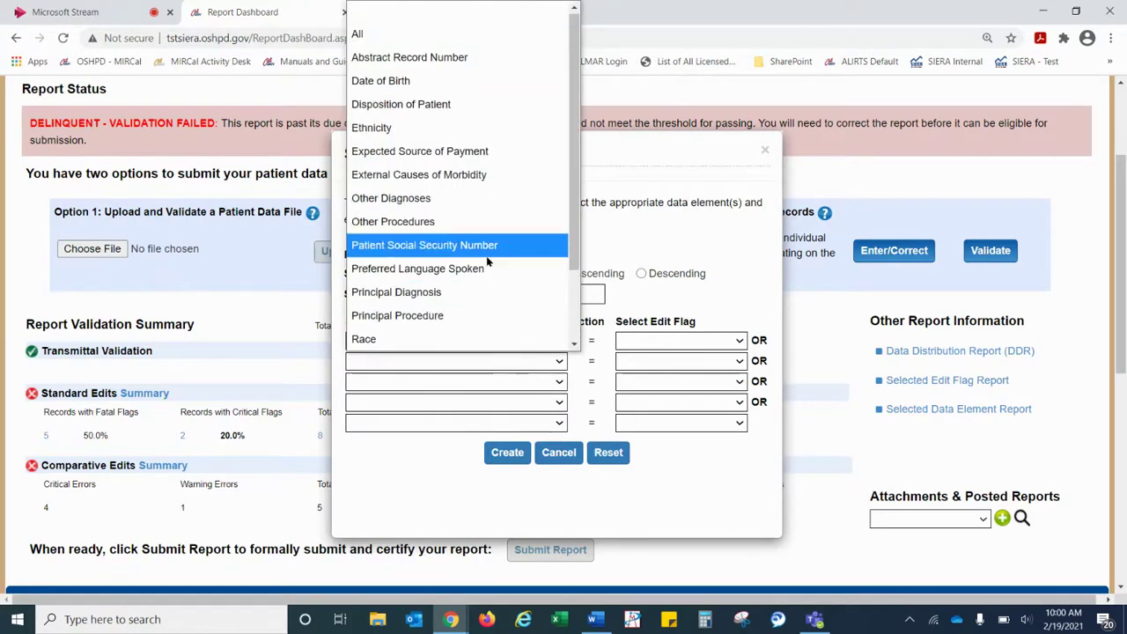
pyautogui.scroll(-1, 487, 256)
pyautogui.scroll(-1, 486, 255)
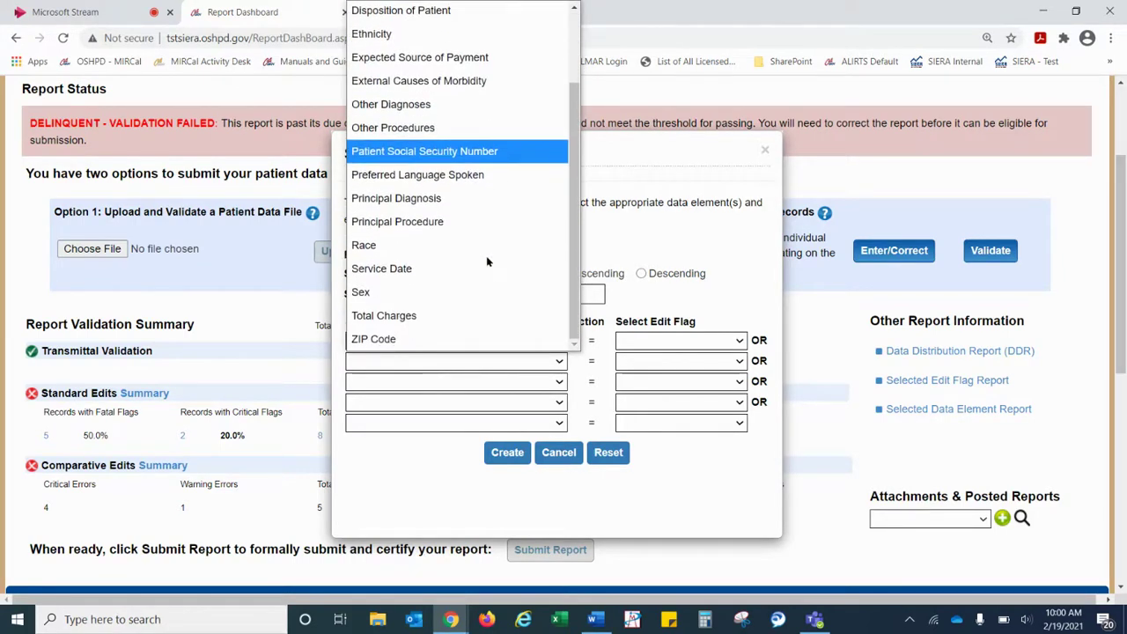
pyautogui.click(412, 275)
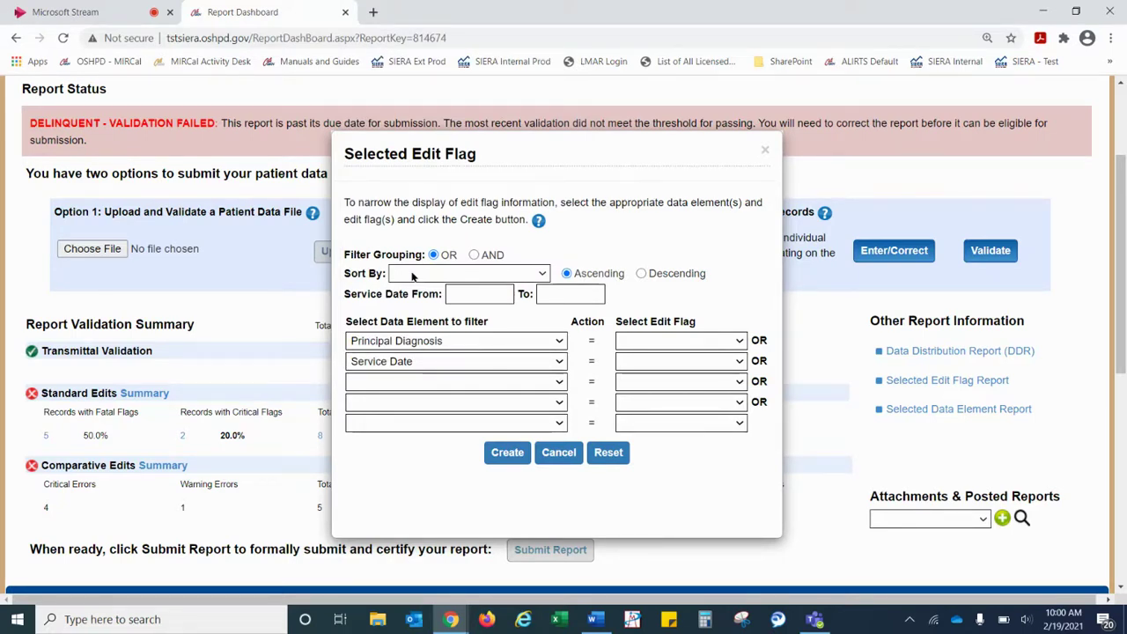
pyautogui.click(710, 342)
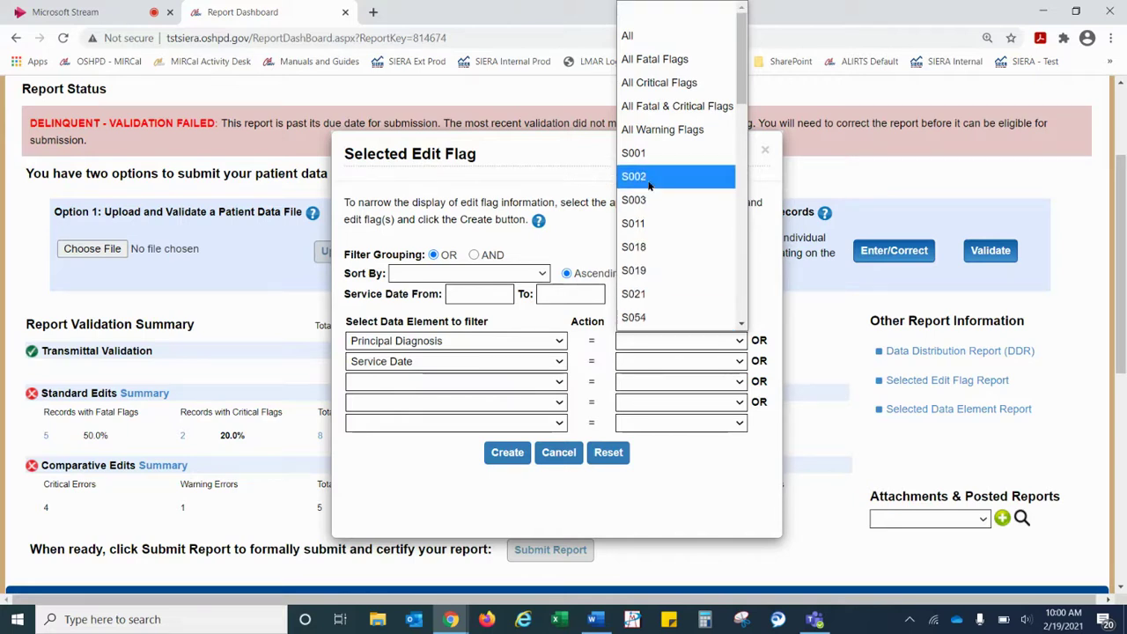
pyautogui.press('Escape')
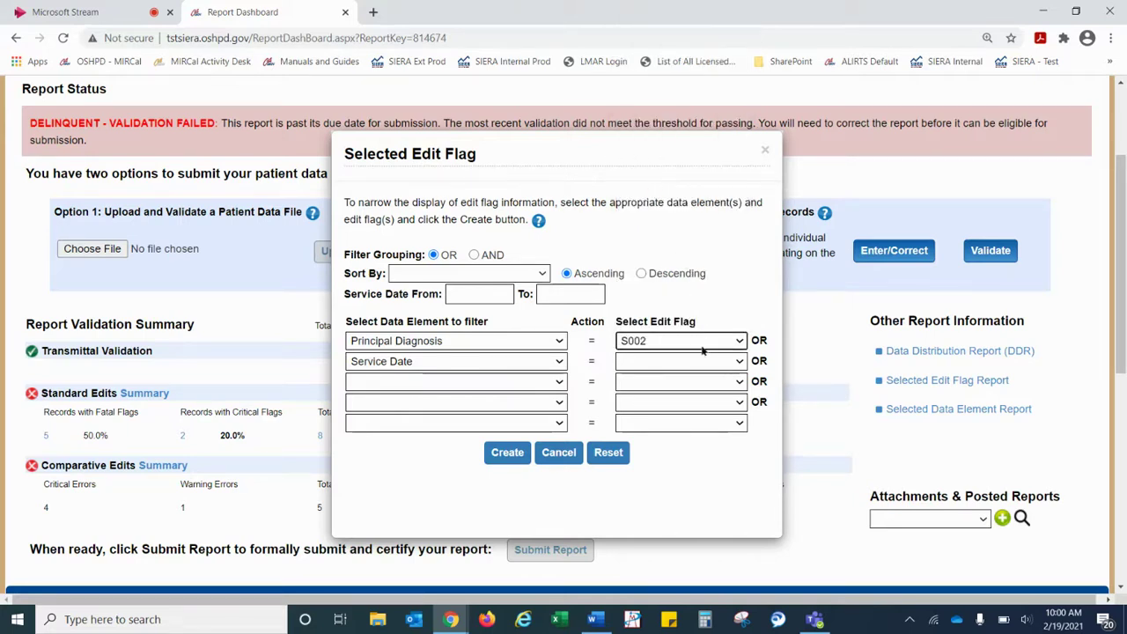
pyautogui.click(703, 369)
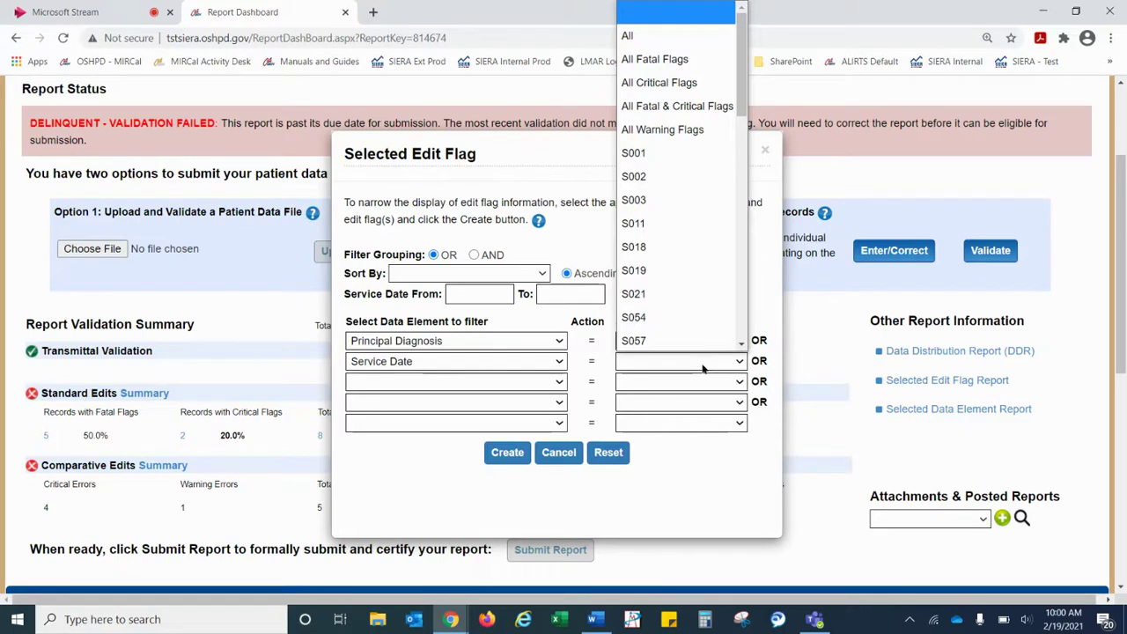
pyautogui.scroll(-1, 654, 148)
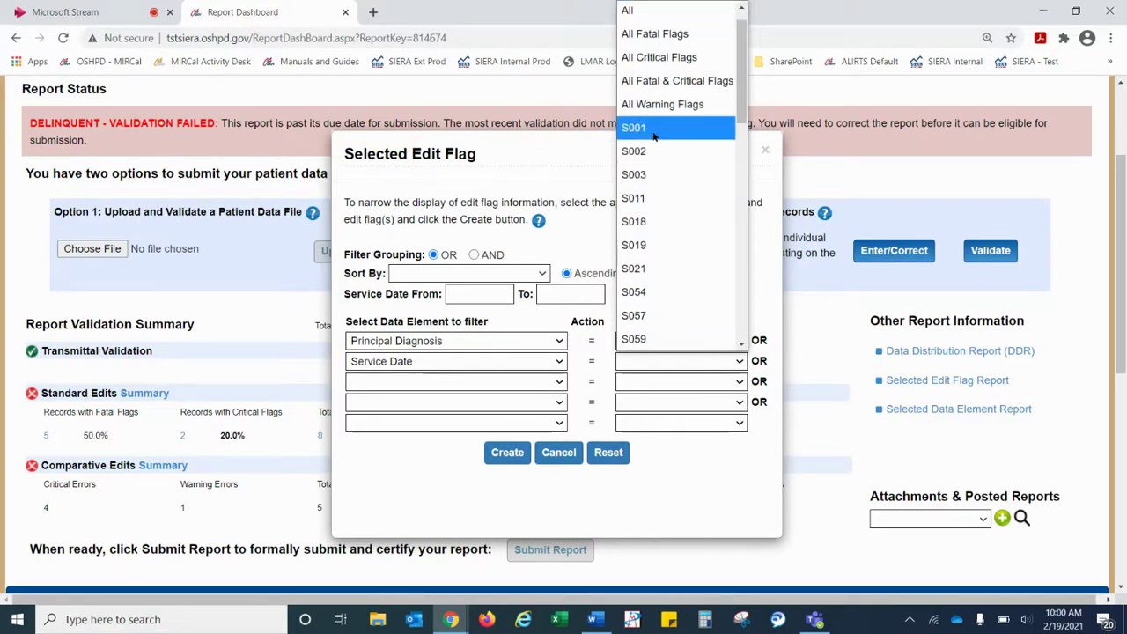
pyautogui.click(654, 135)
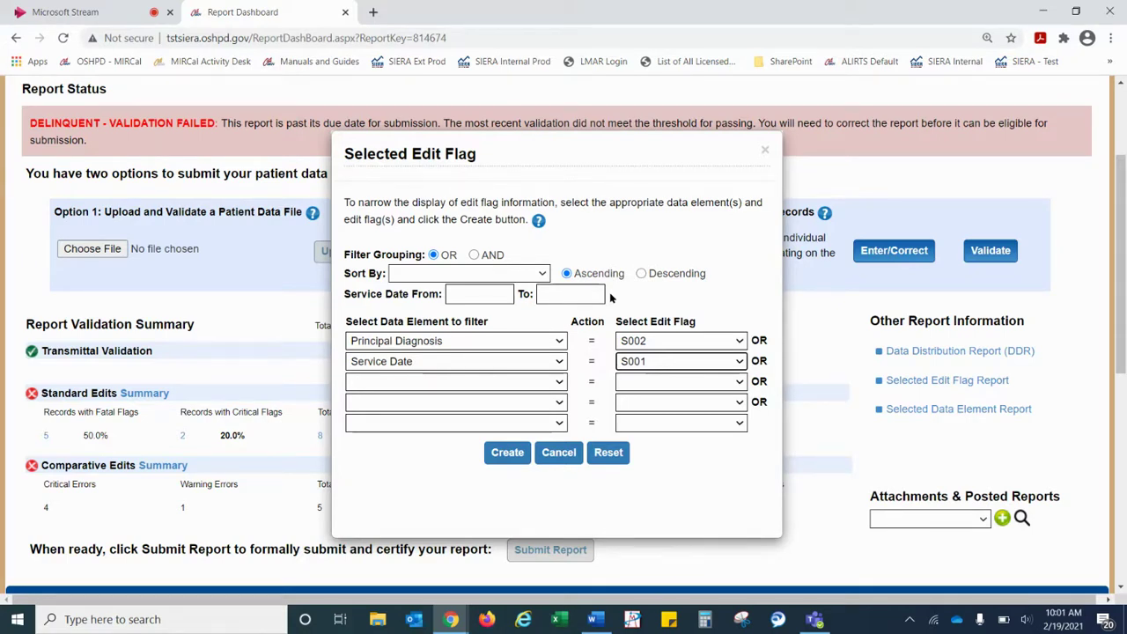
# Create the report, returning four of eight records including record 3 (S002) and record 6 (S001).
pyautogui.click(506, 452)
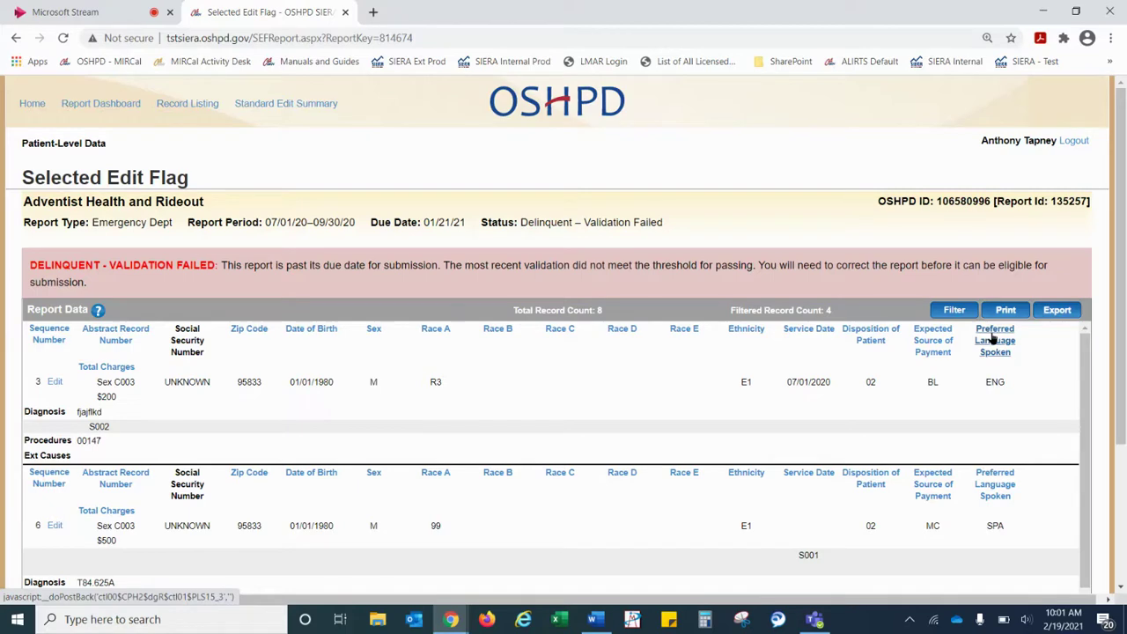
# Sort the report by Preferred Language Spoken ascending, descending, then ascending again.
pyautogui.click(992, 339)
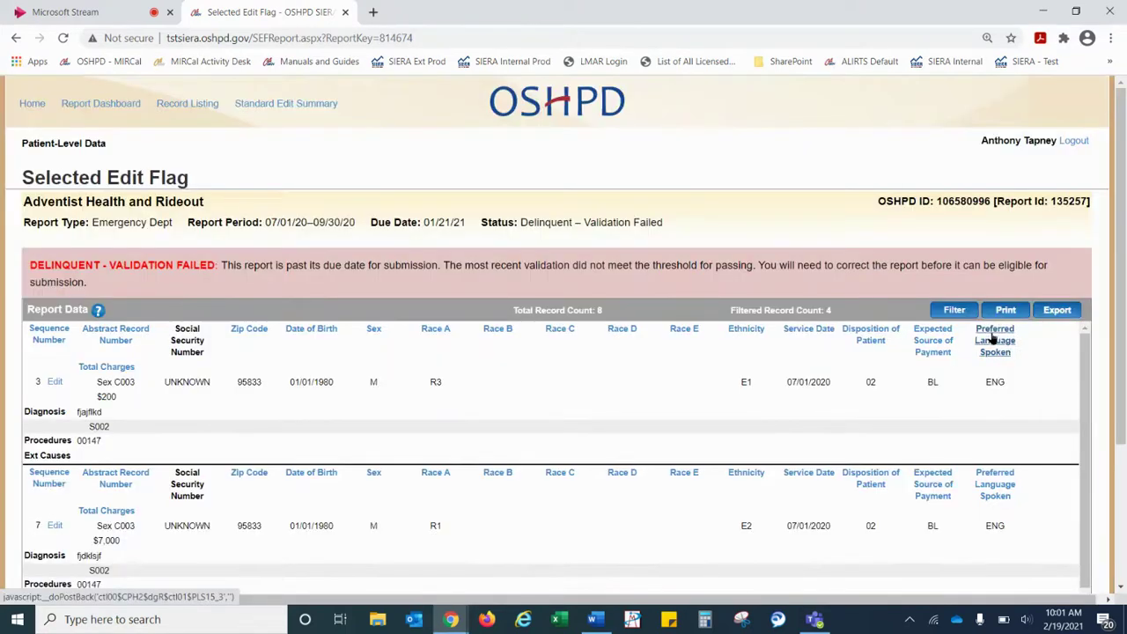
pyautogui.click(993, 339)
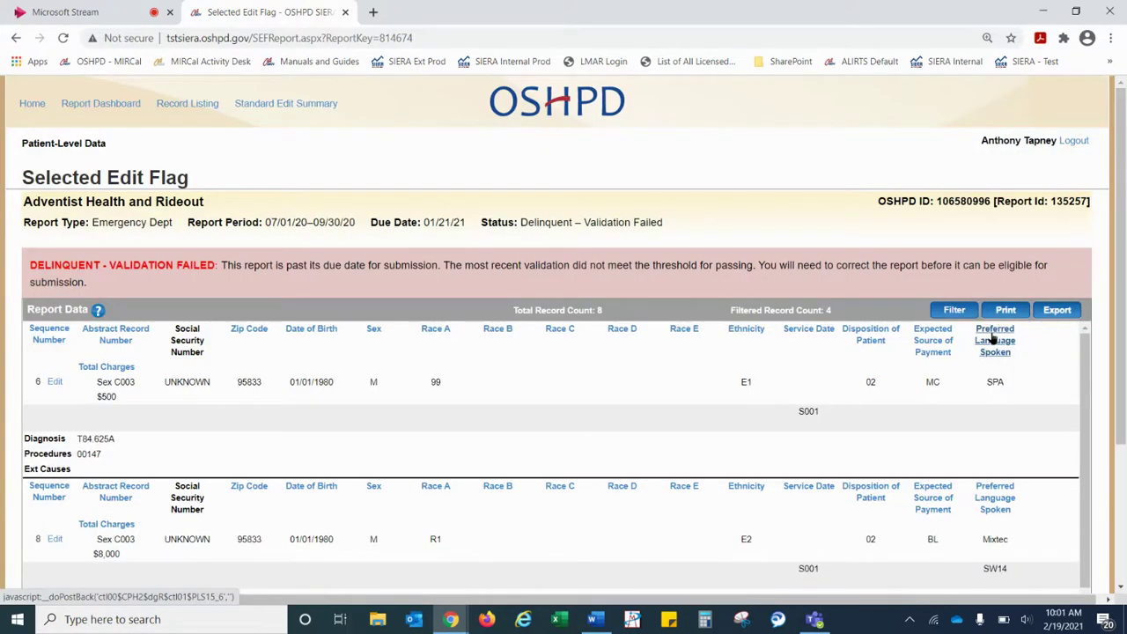
pyautogui.click(993, 339)
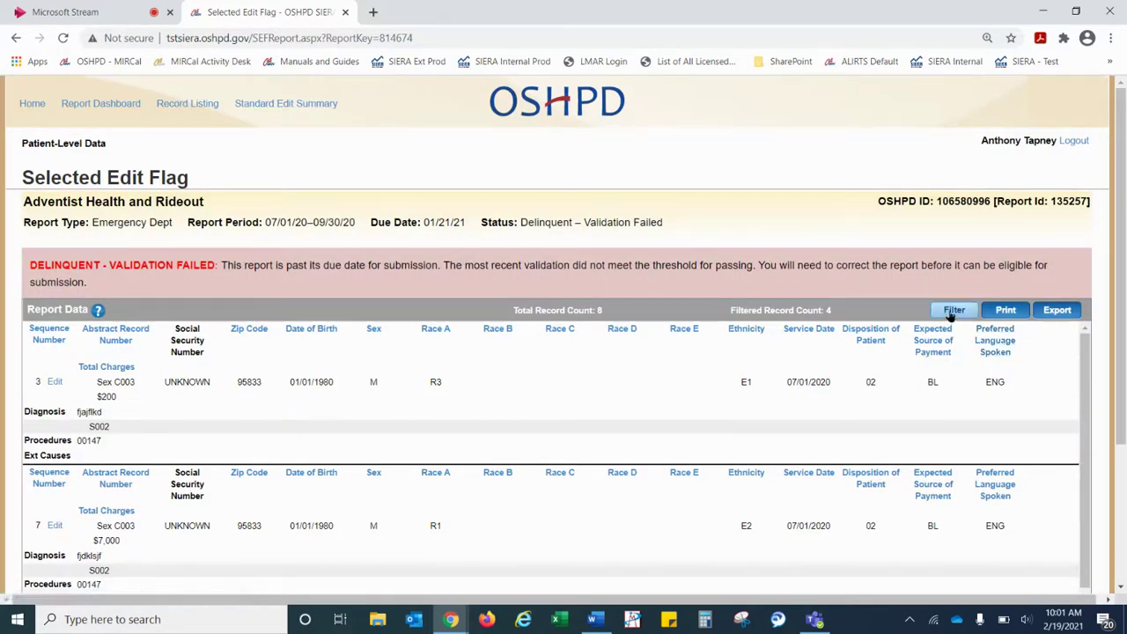
pyautogui.click(953, 312)
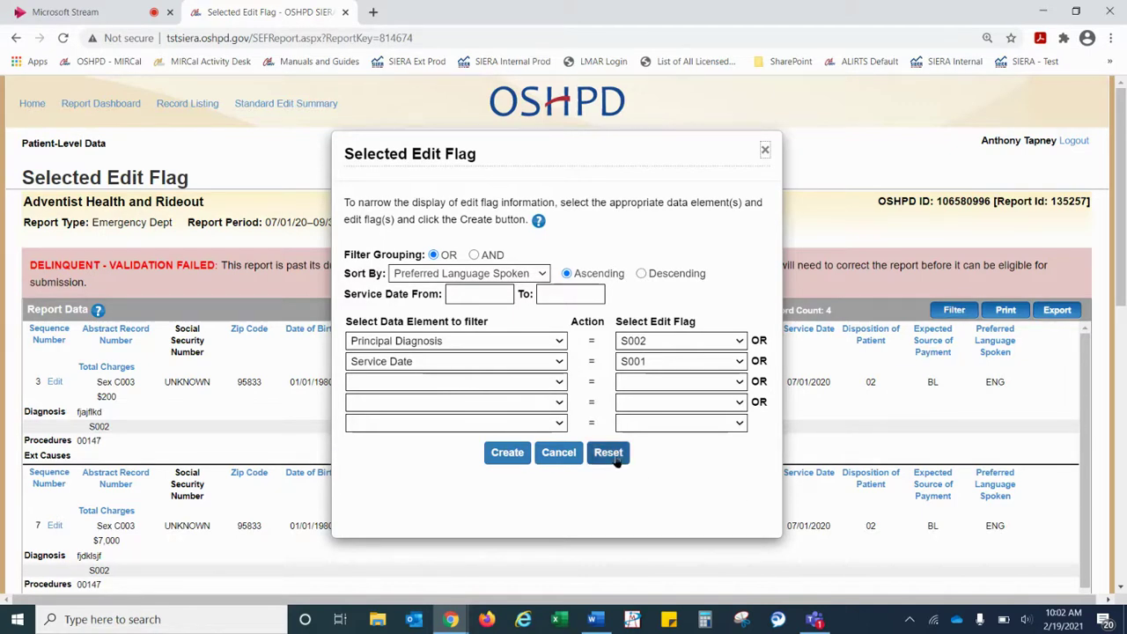
pyautogui.click(560, 358)
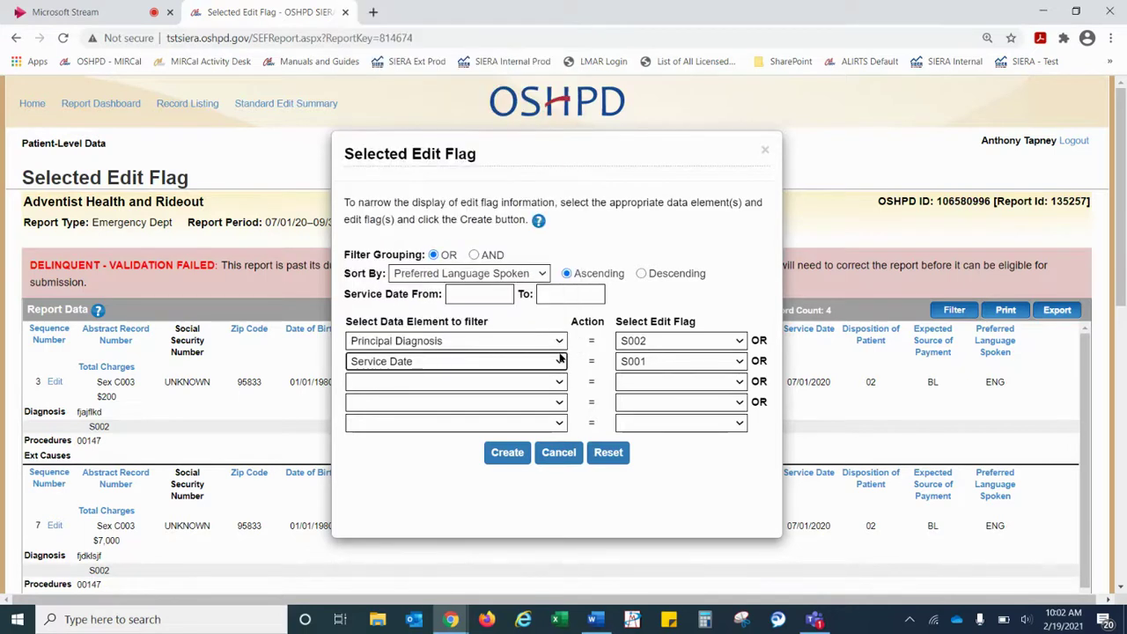
pyautogui.click(560, 452)
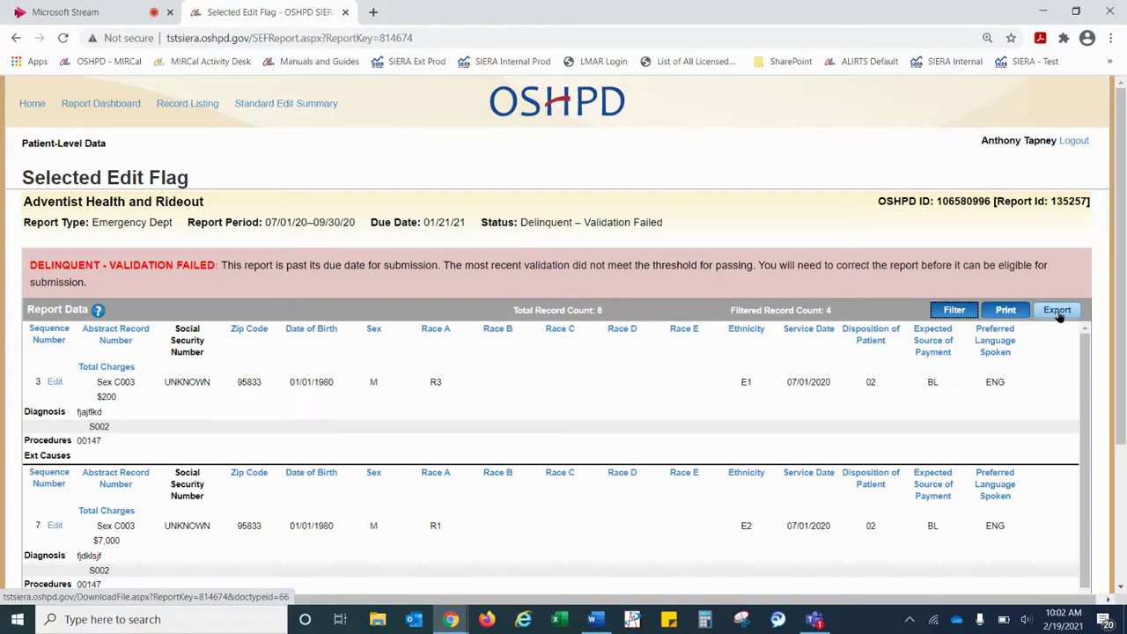
pyautogui.click(132, 104)
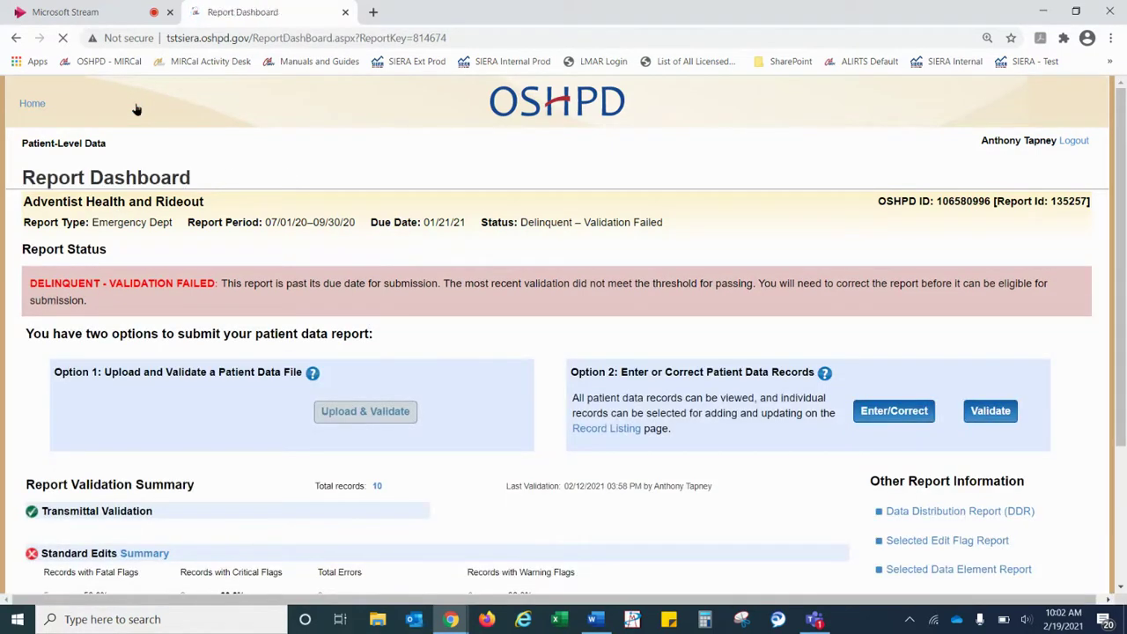
# Scroll the Report Dashboard and open the Selected Data Element report filters.
pyautogui.scroll(-2, 547, 388)
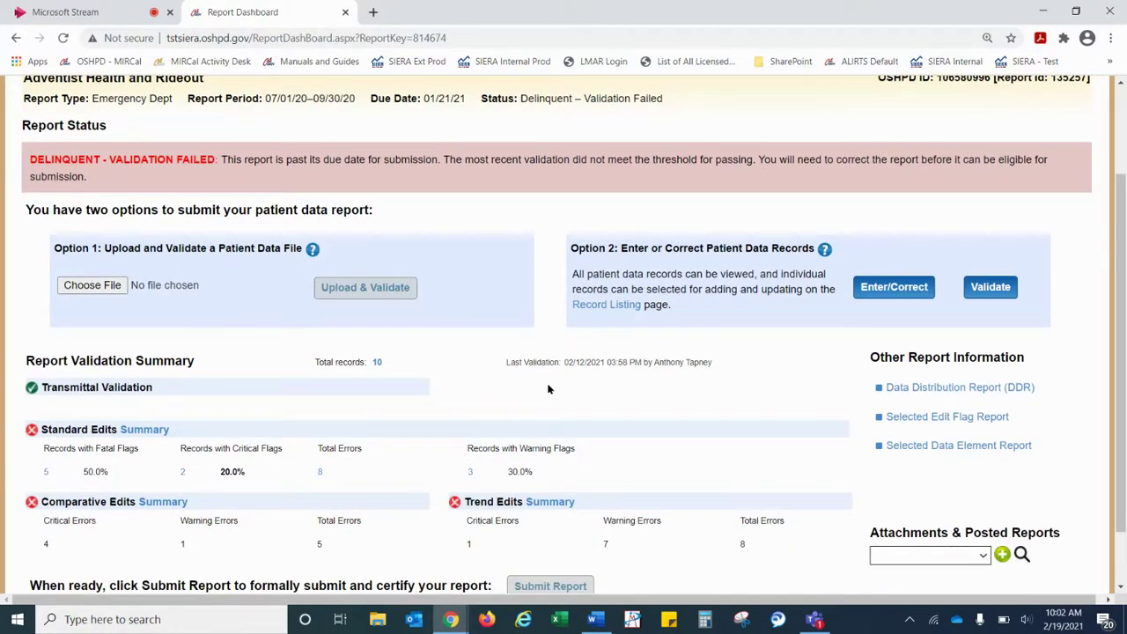
pyautogui.click(914, 447)
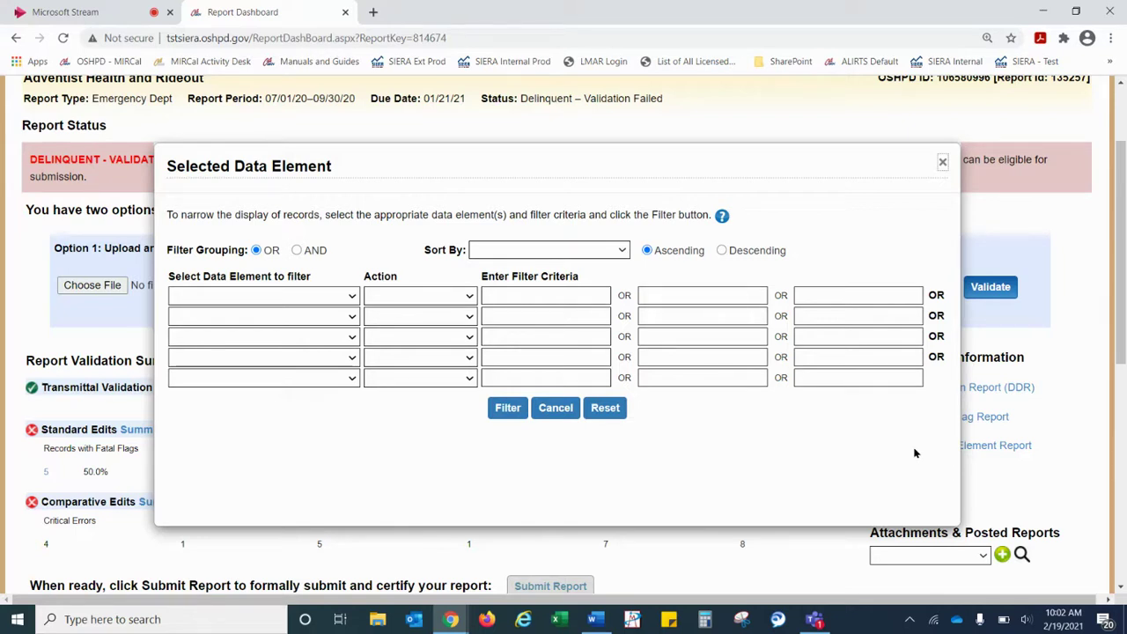
# Filter the first data element, Expected Source of Payment, to equal MC.
pyautogui.click(338, 301)
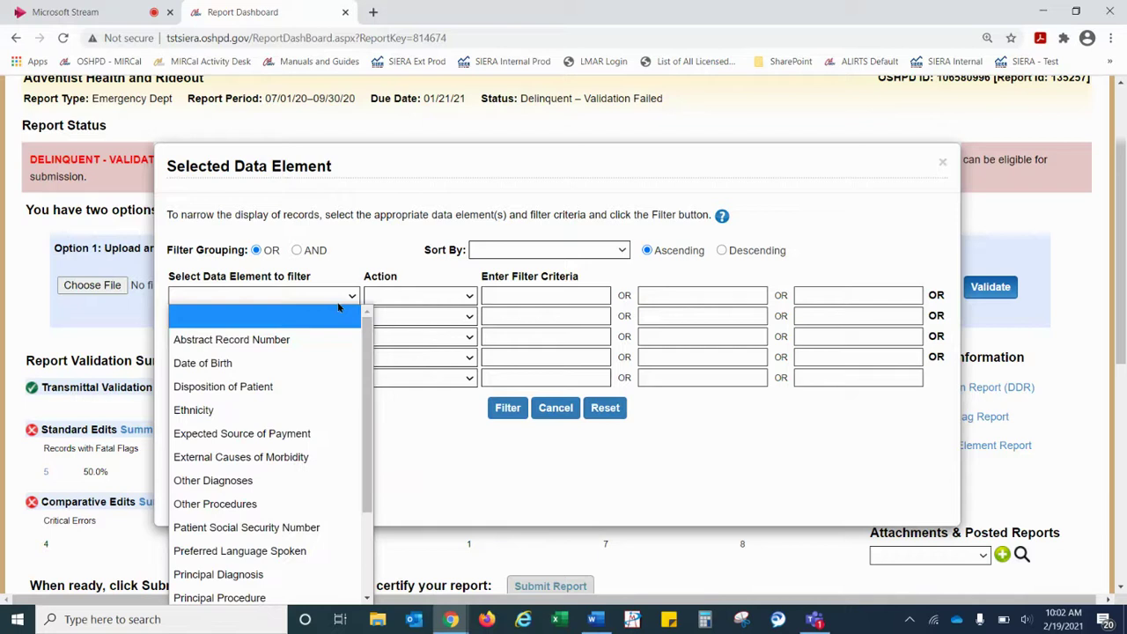
pyautogui.click(310, 434)
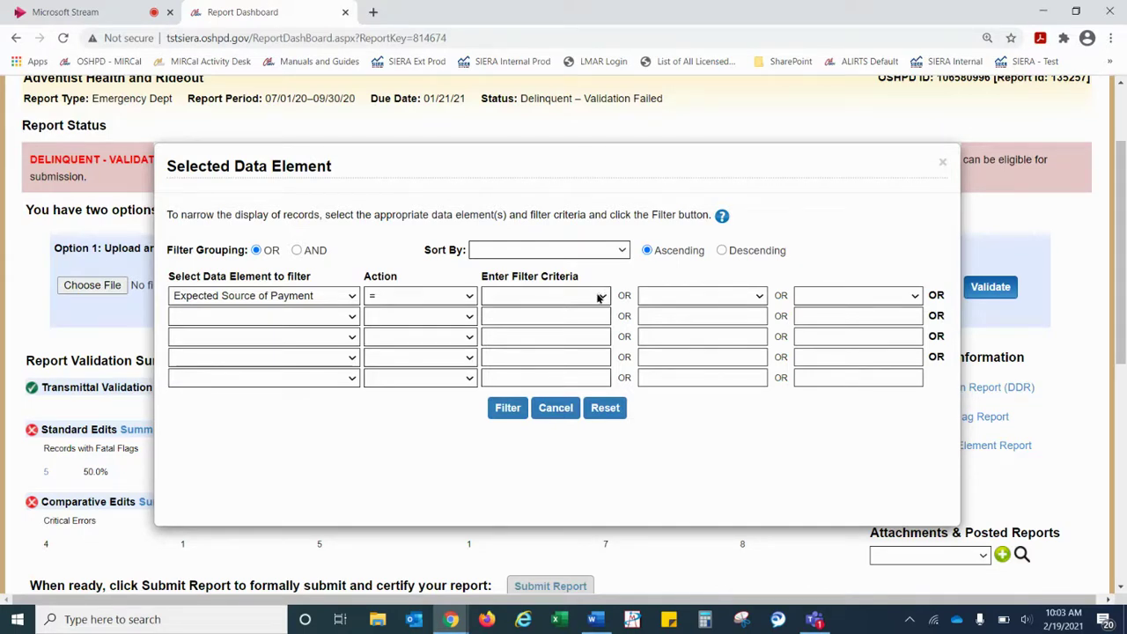
pyautogui.click(598, 298)
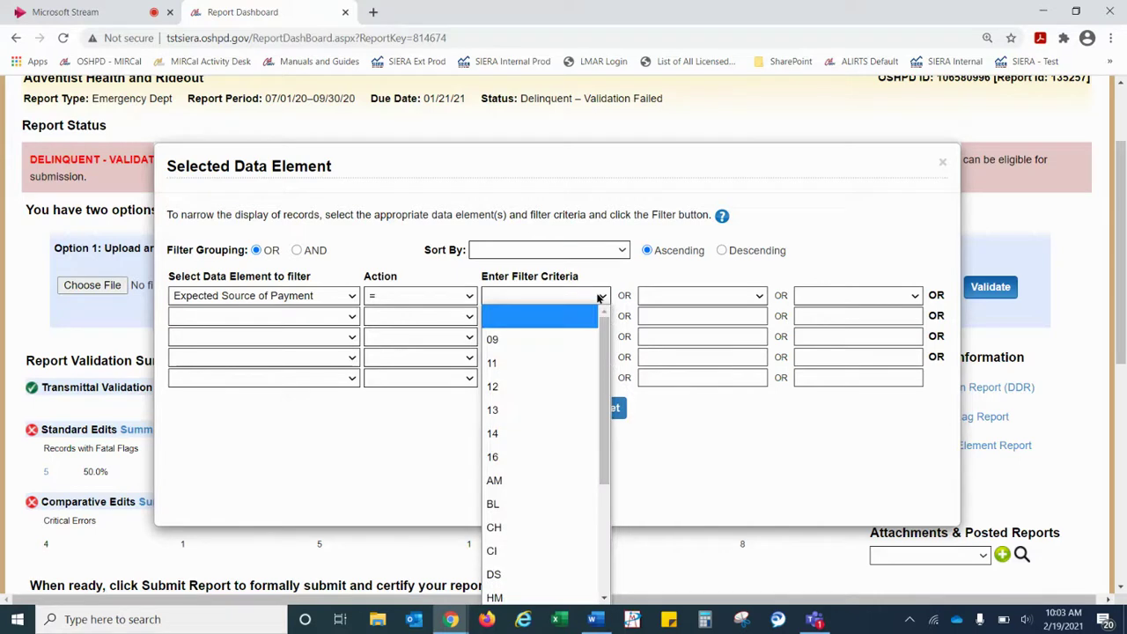
pyautogui.scroll(-1, 549, 432)
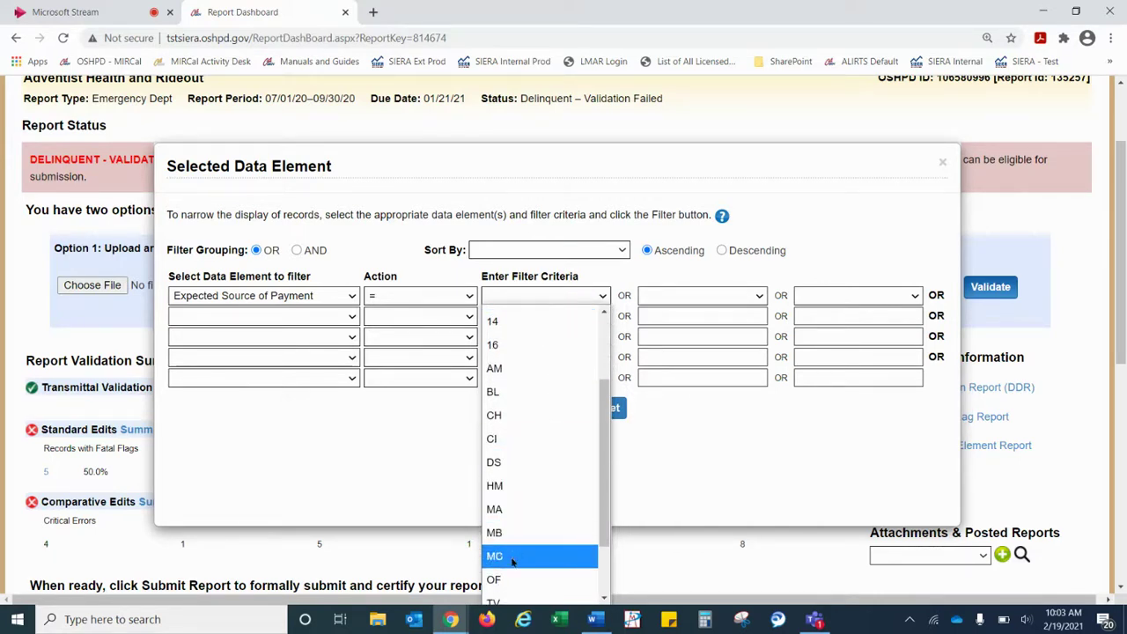
pyautogui.click(512, 557)
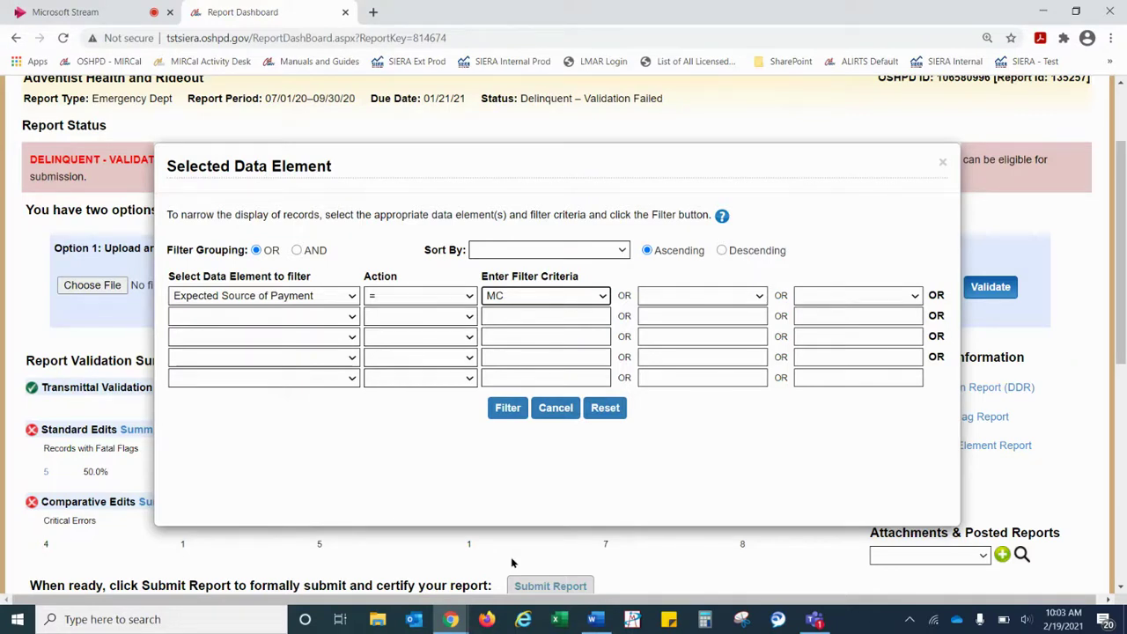
# Add a second OR condition, Total Charges < 500, and submit the filter.
pyautogui.click(340, 317)
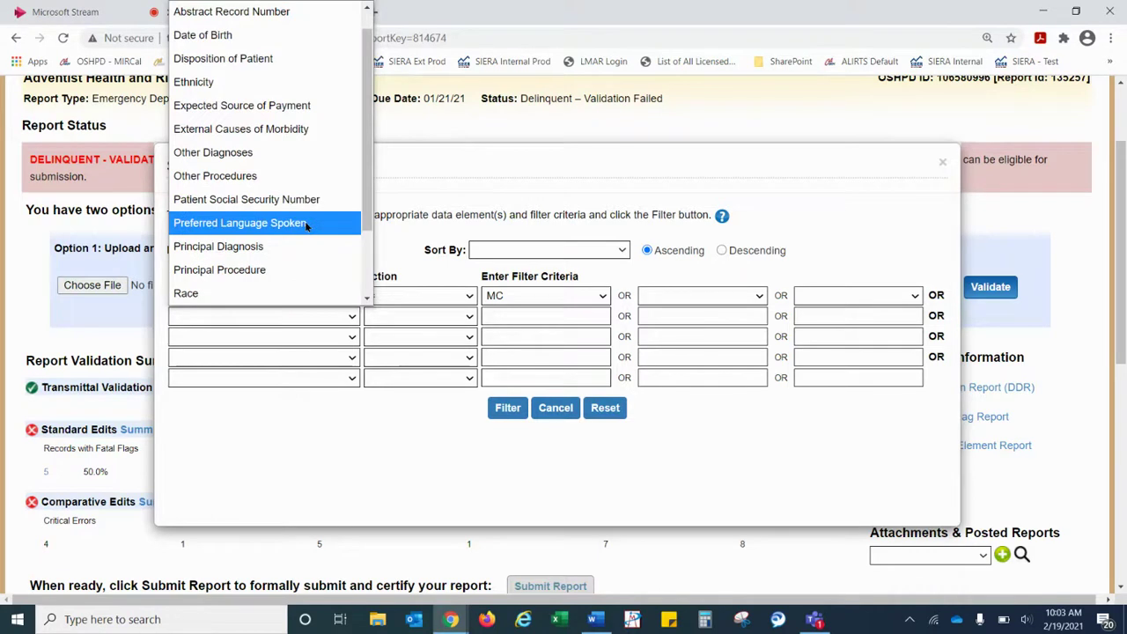
pyautogui.scroll(-2, 305, 221)
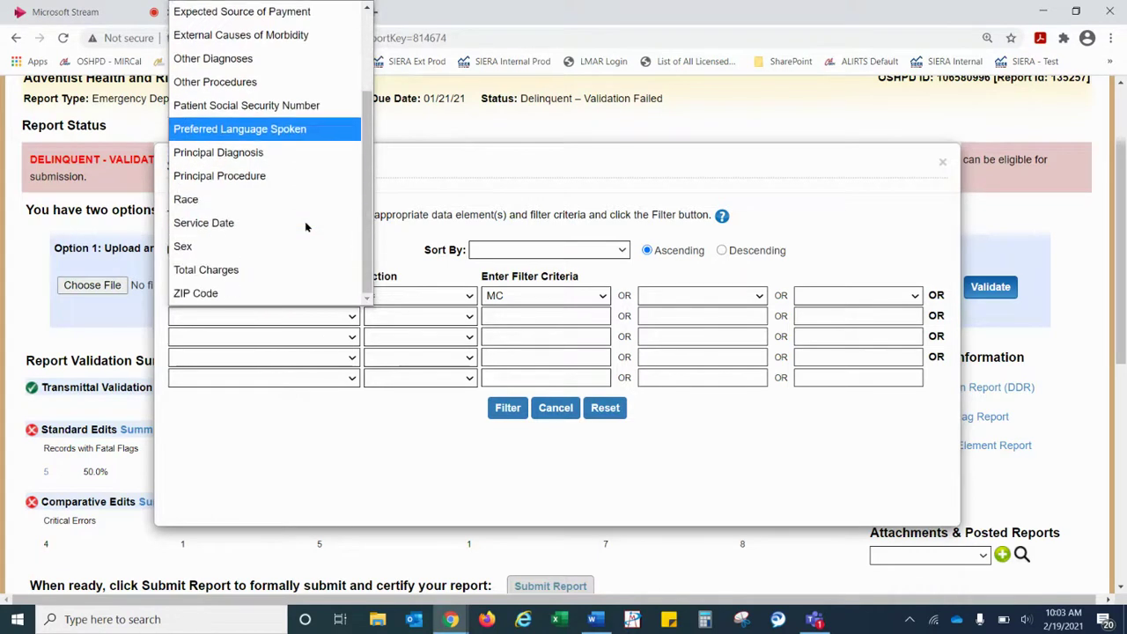
pyautogui.click(253, 272)
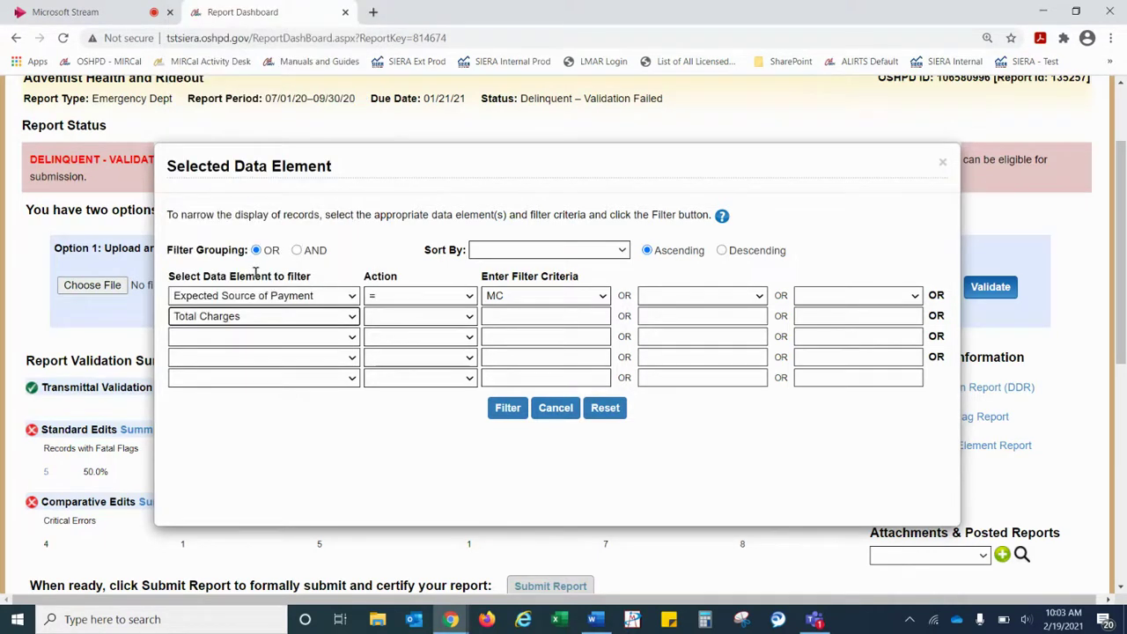
pyautogui.click(464, 318)
pyautogui.click(398, 478)
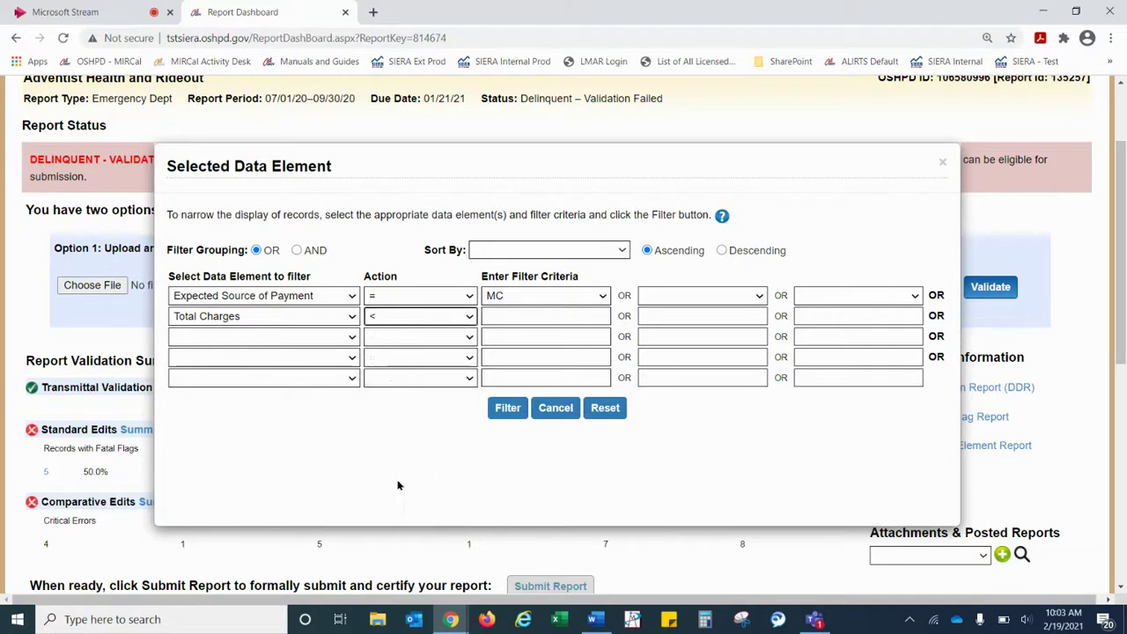
pyautogui.click(517, 319)
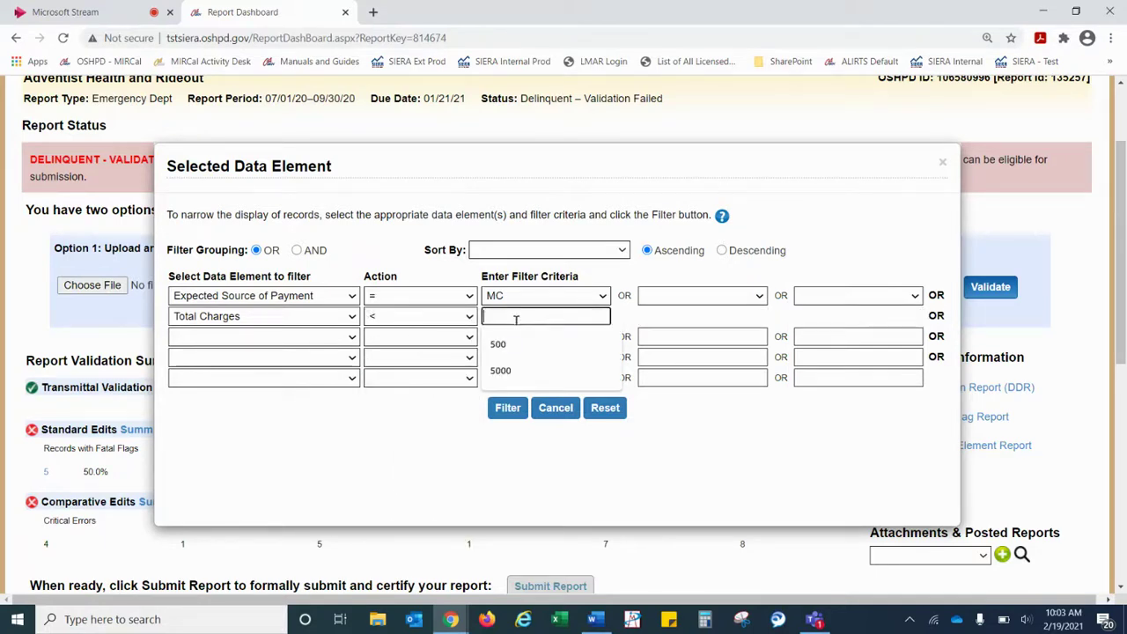
pyautogui.write('500')
pyautogui.click(408, 430)
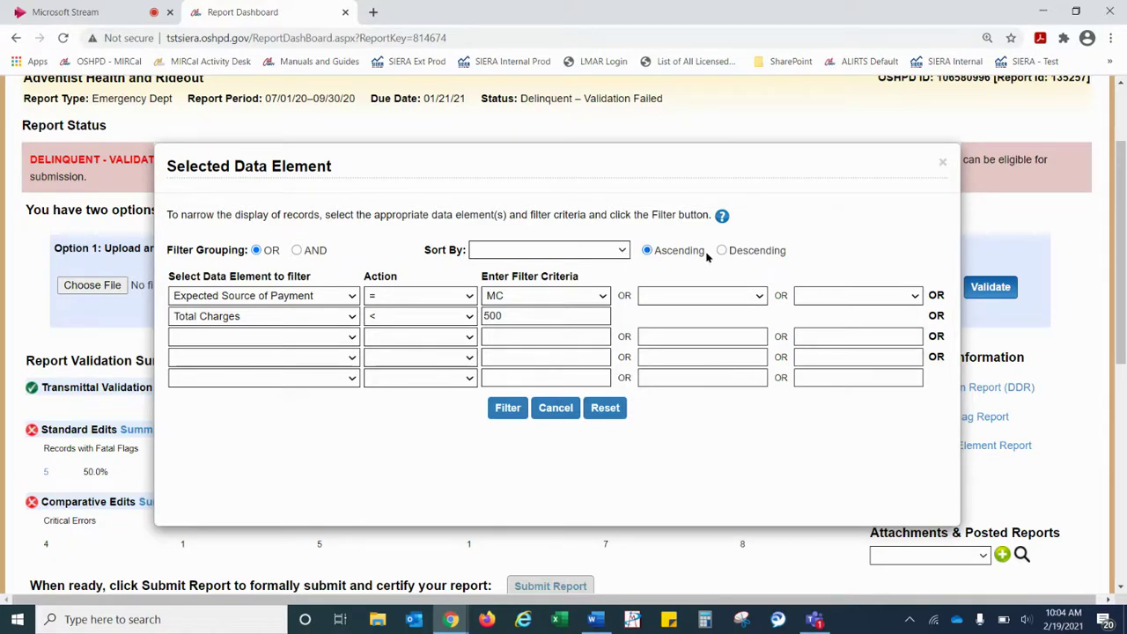
pyautogui.click(518, 413)
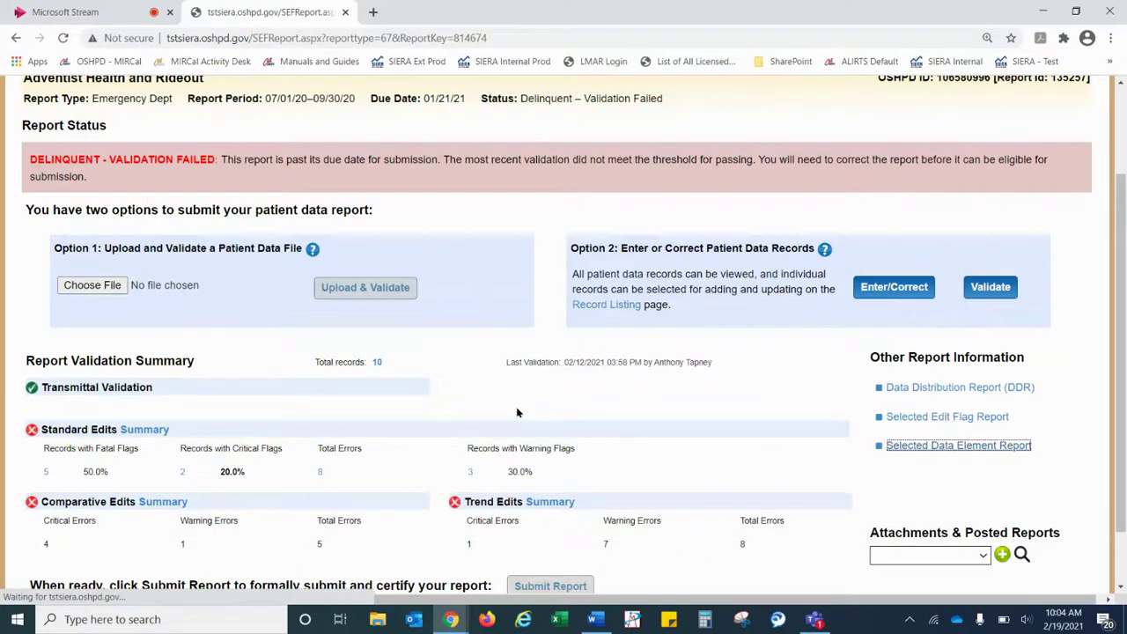
# Scroll through the 6 filtered records matching MC payment or charges under 500.
pyautogui.scroll(-2, 518, 413)
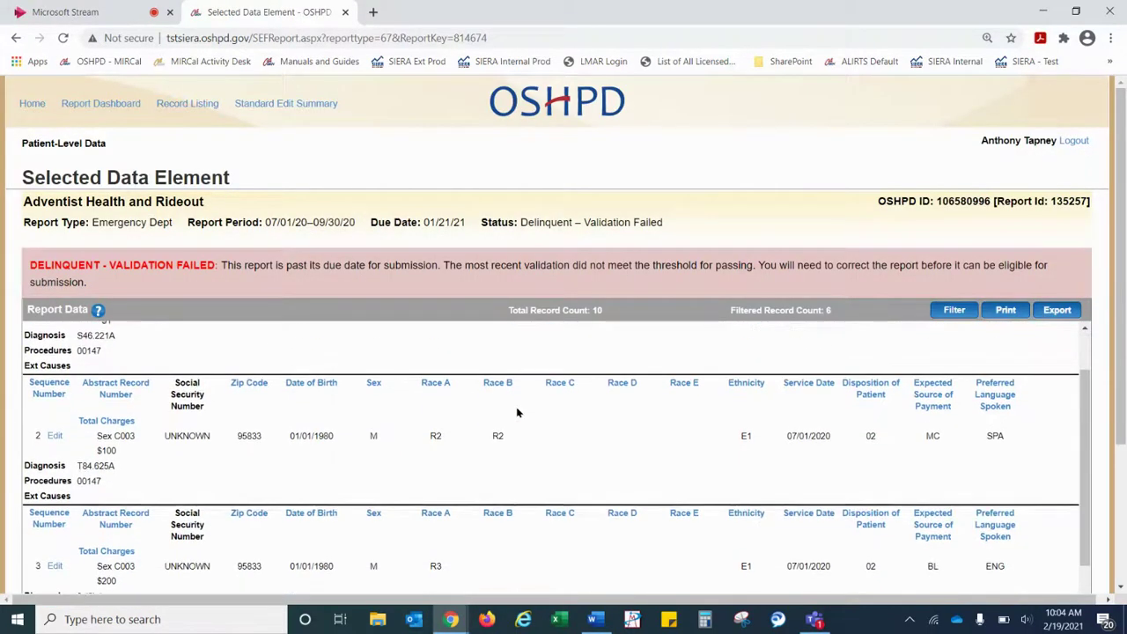
pyautogui.scroll(-2, 518, 413)
pyautogui.scroll(2, 518, 413)
pyautogui.scroll(2, 517, 413)
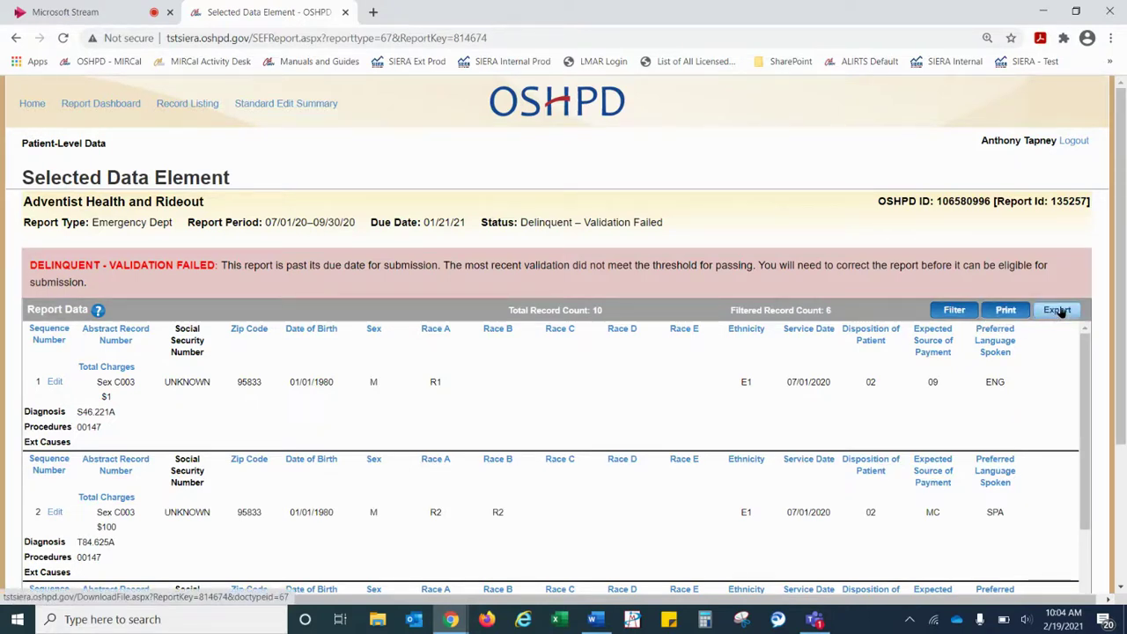
# Return to the Report Dashboard and scroll down to Other Report Information.
pyautogui.click(130, 104)
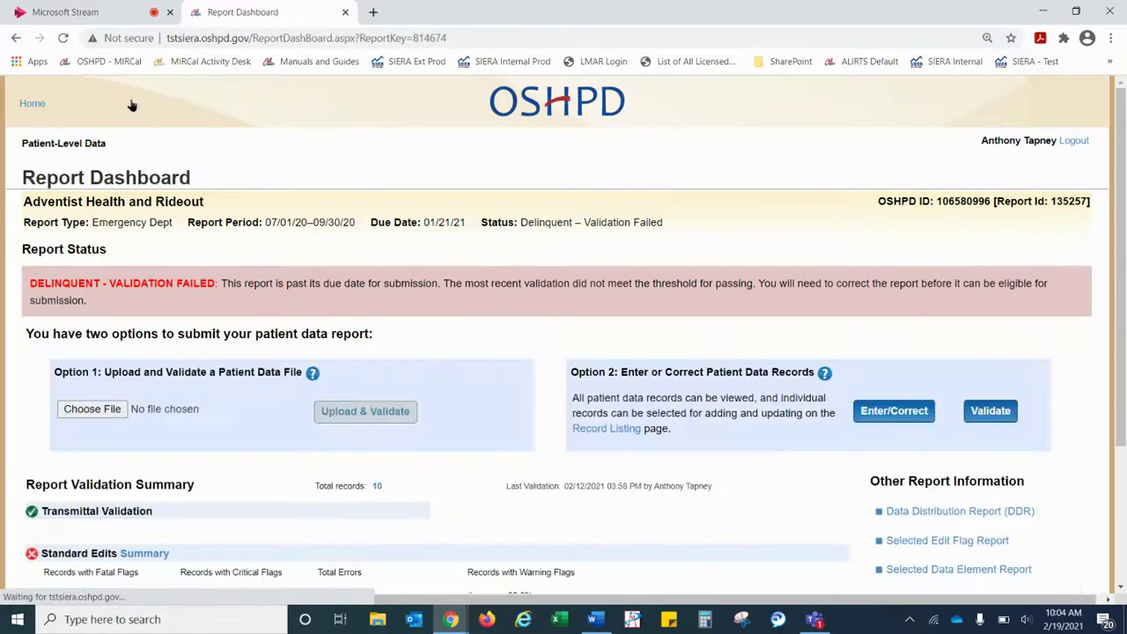
pyautogui.scroll(-2, 498, 331)
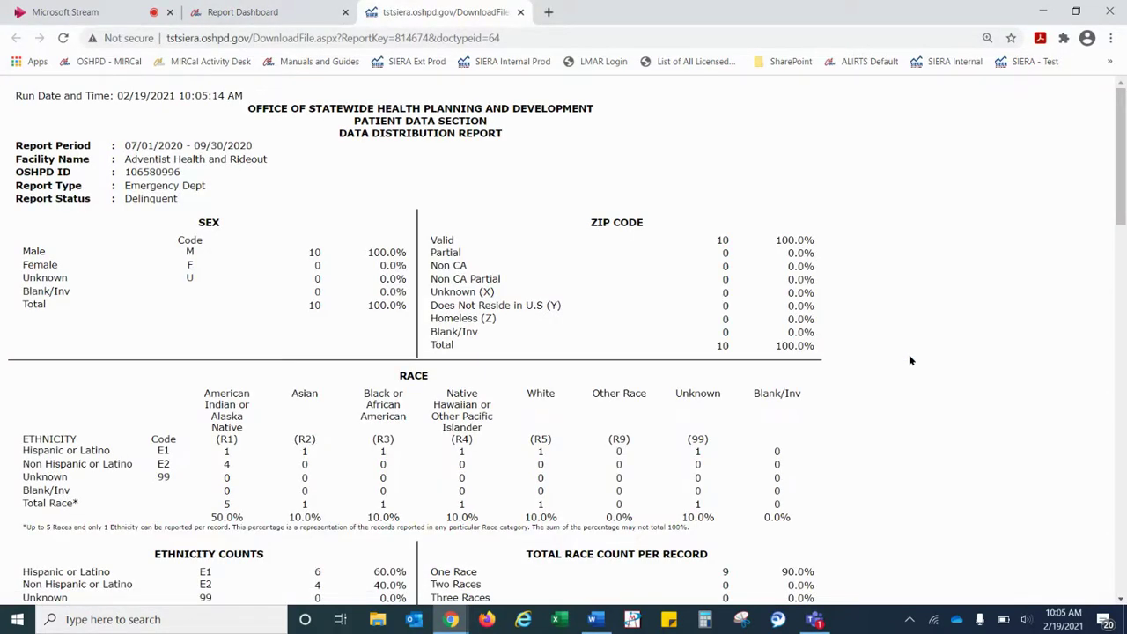
pyautogui.scroll(-1, 911, 360)
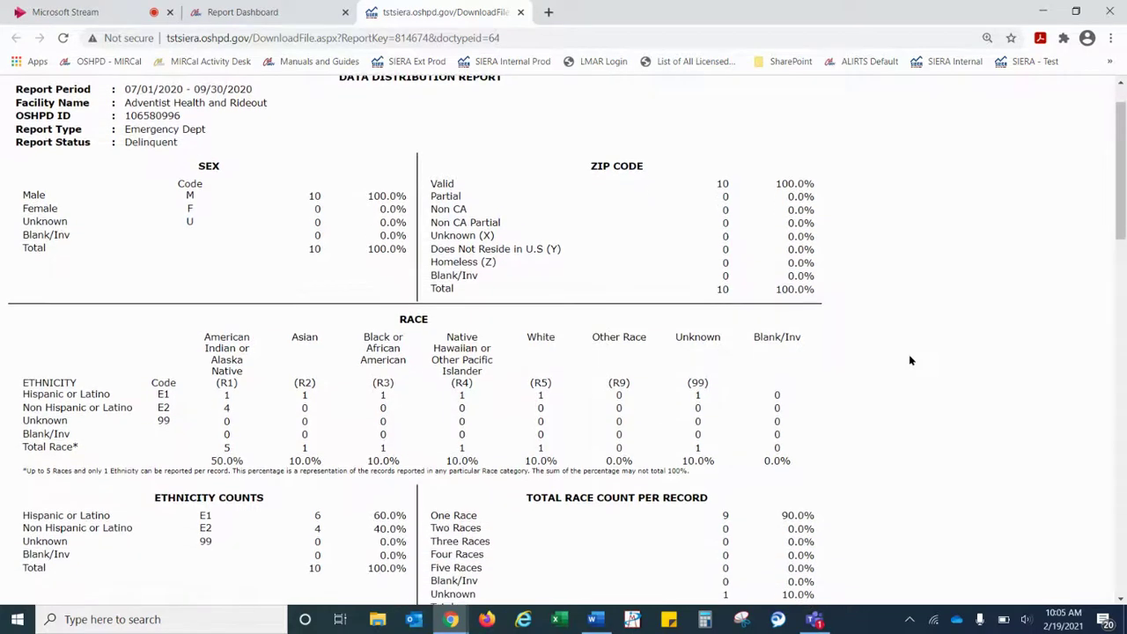
pyautogui.scroll(-1, 911, 360)
pyautogui.scroll(-1, 910, 360)
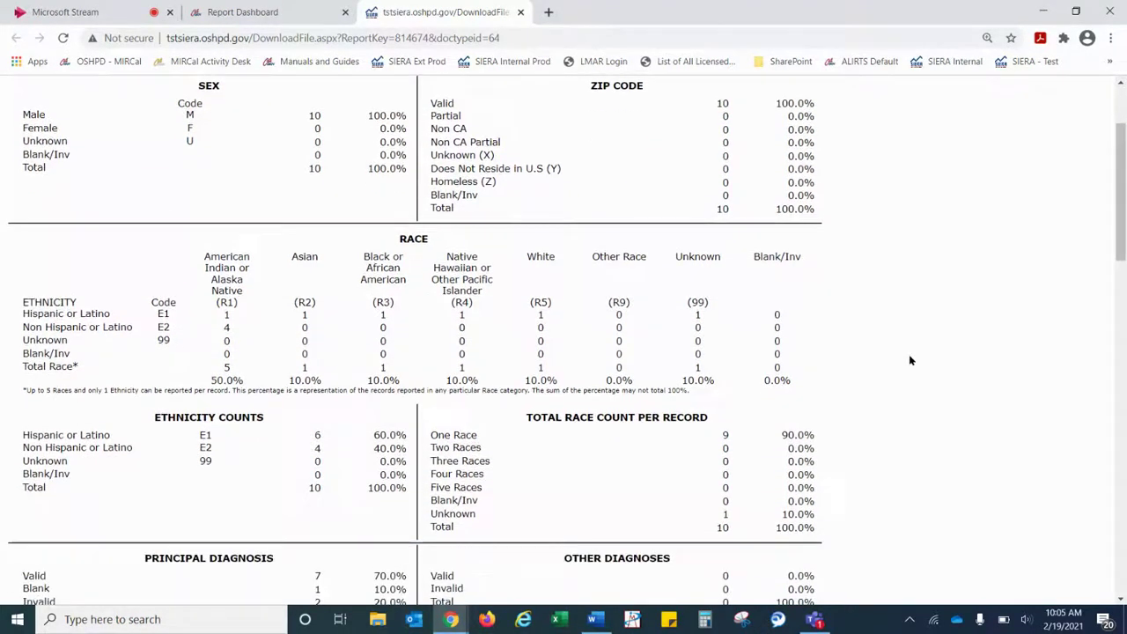
pyautogui.scroll(-1, 910, 360)
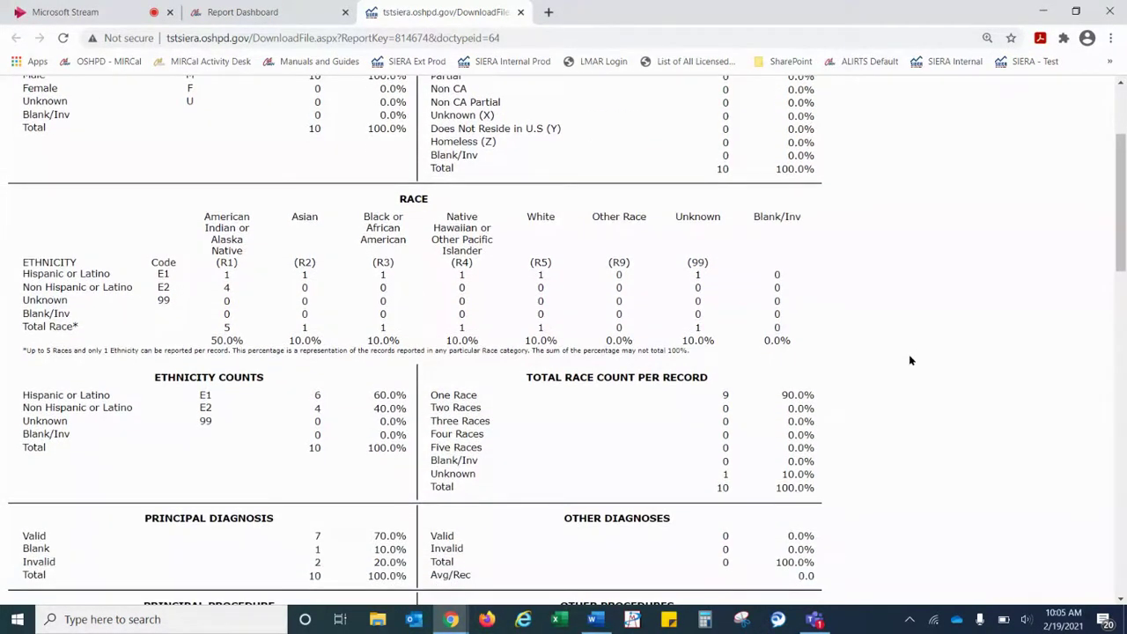
pyautogui.scroll(-1, 911, 360)
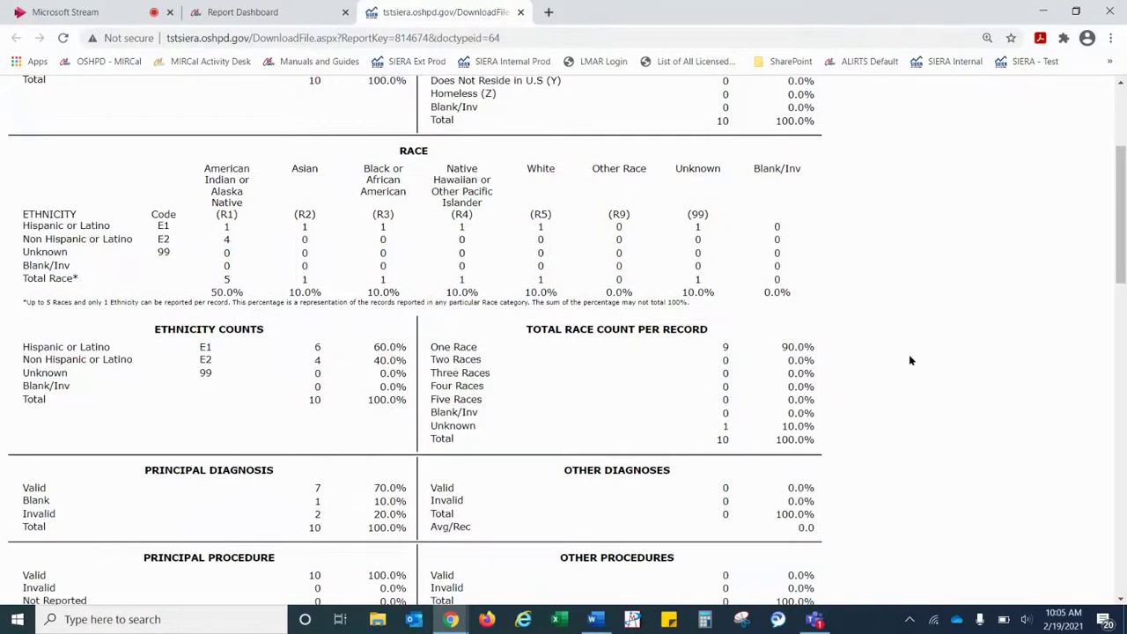
pyautogui.scroll(-1, 910, 360)
pyautogui.scroll(-1, 910, 360)
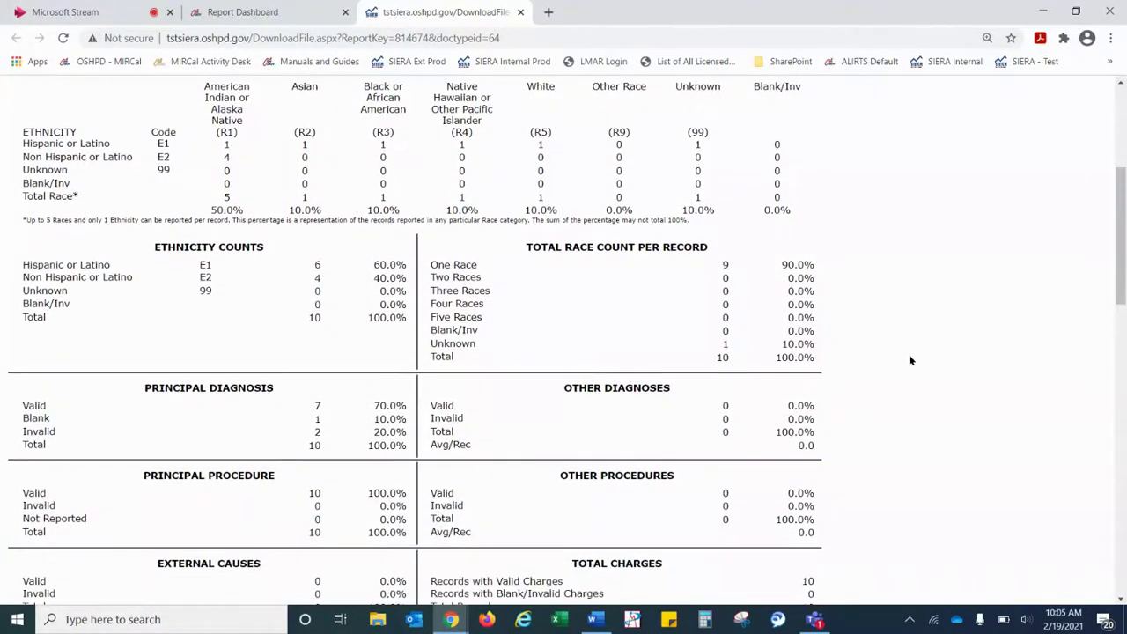
pyautogui.scroll(-1, 910, 361)
pyautogui.scroll(-1, 910, 361)
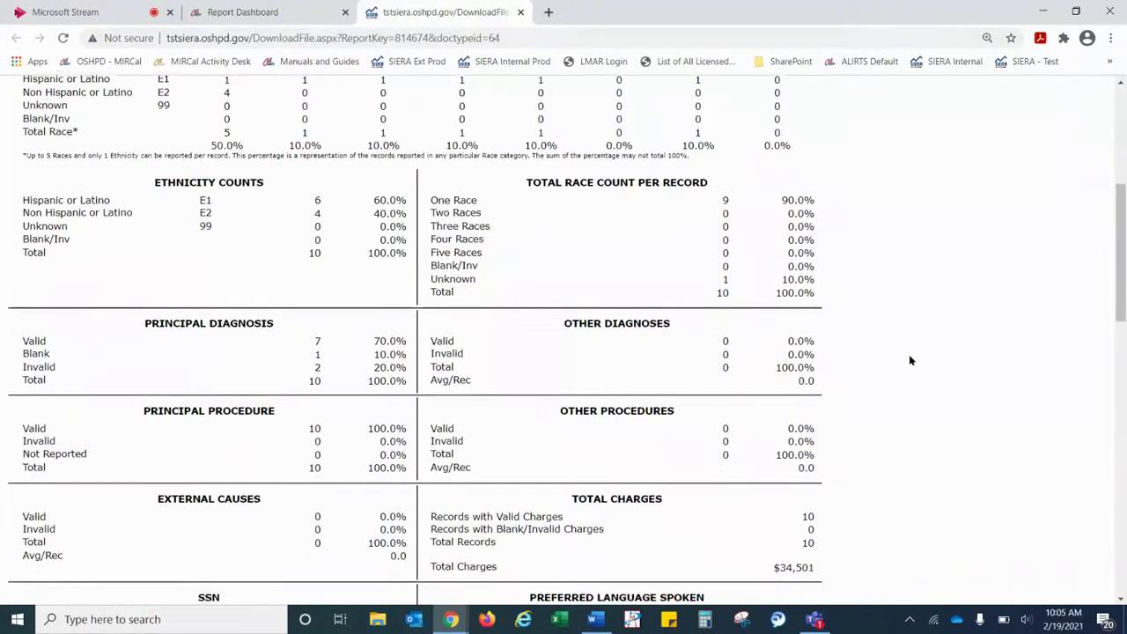
pyautogui.scroll(-1, 911, 360)
pyautogui.scroll(-2, 911, 361)
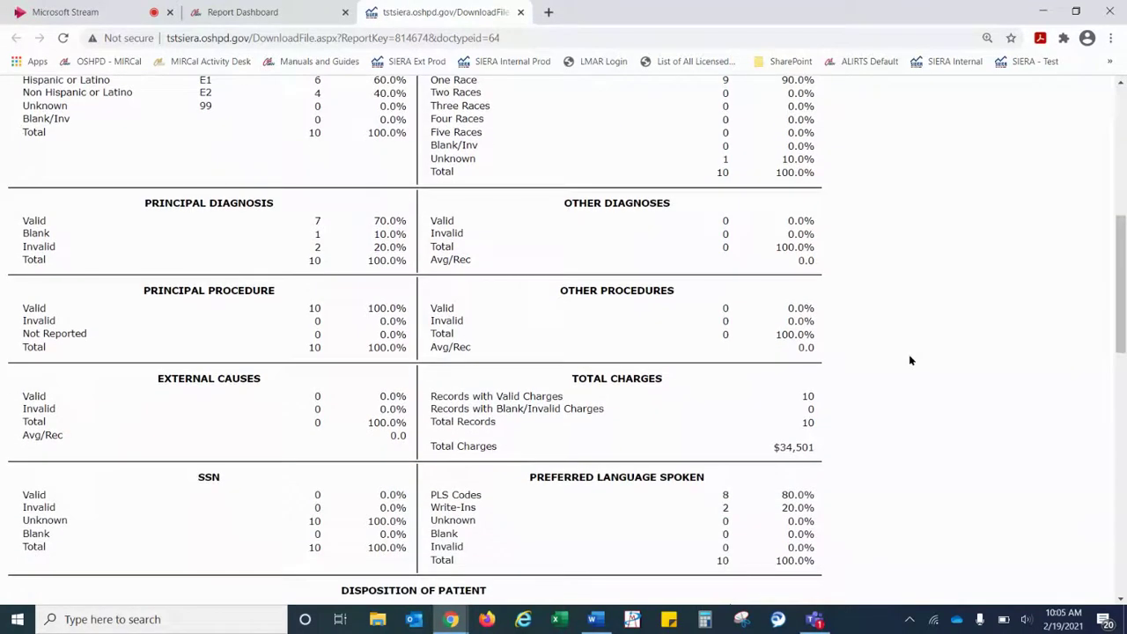
pyautogui.scroll(-2, 911, 360)
pyautogui.scroll(-2, 910, 360)
pyautogui.scroll(-1, 911, 361)
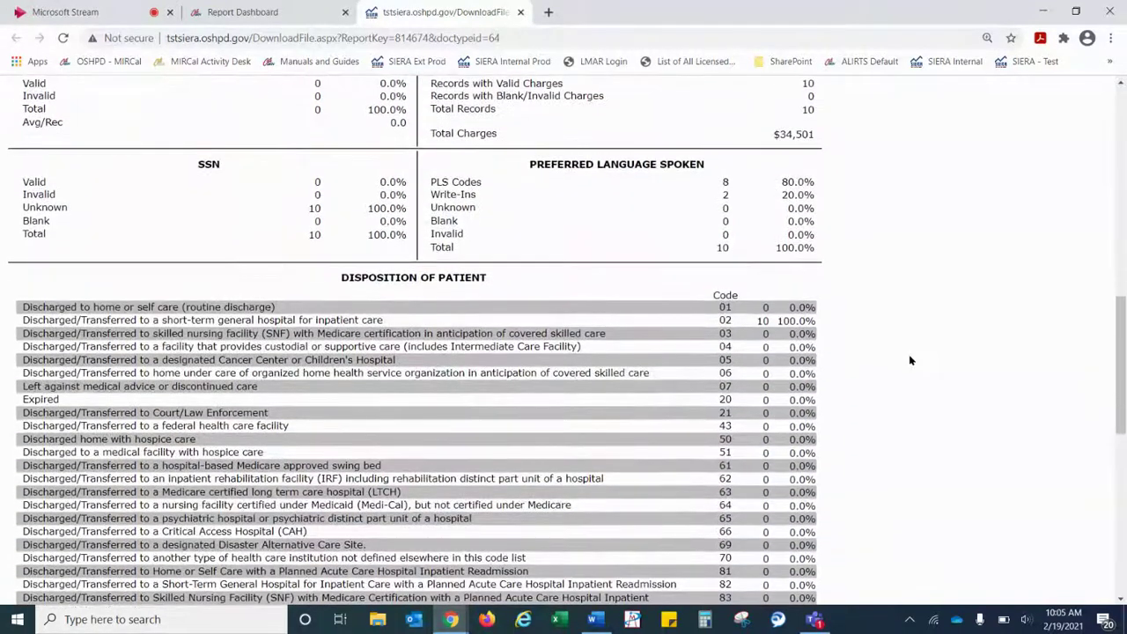
pyautogui.scroll(4, 911, 360)
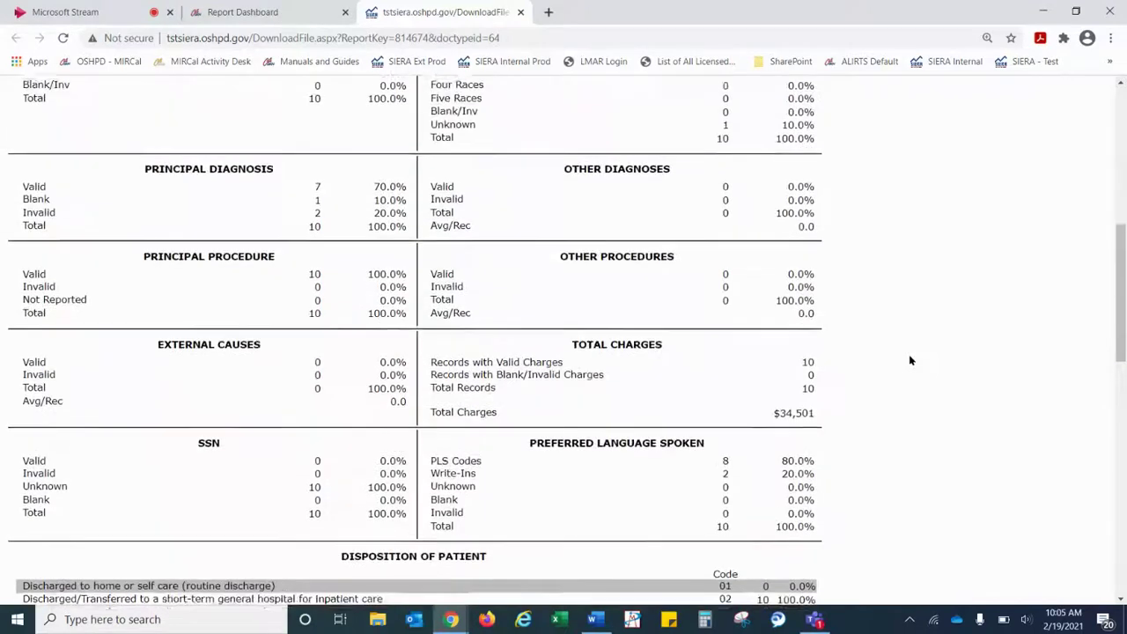
pyautogui.scroll(4, 911, 361)
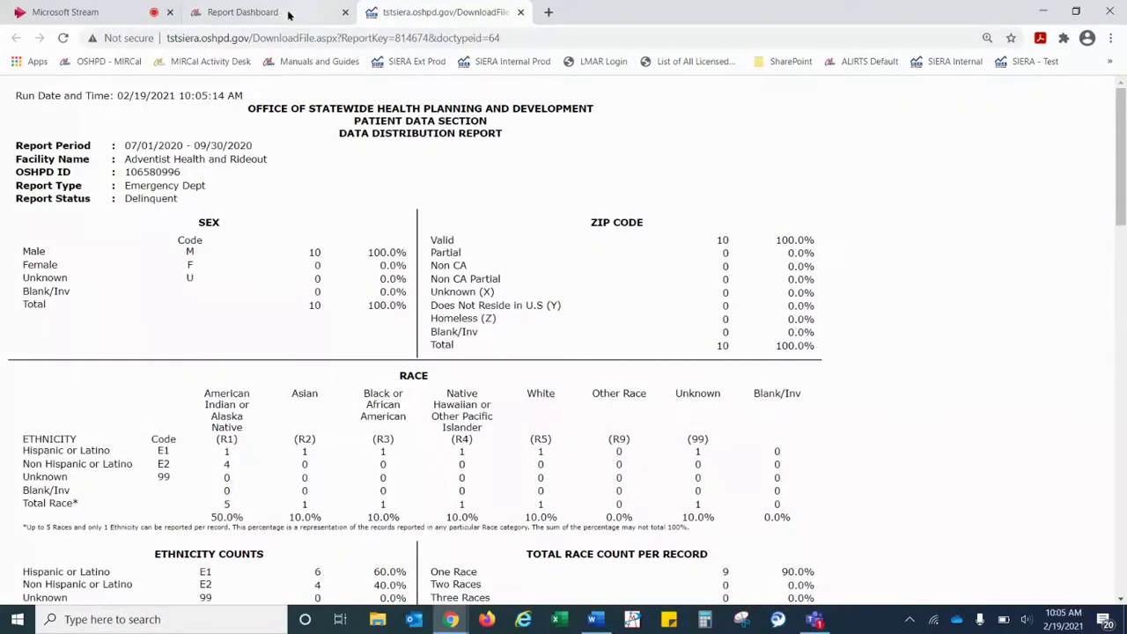
# Switch to the Report Dashboard tab and scroll up to the top.
pyautogui.click(285, 12)
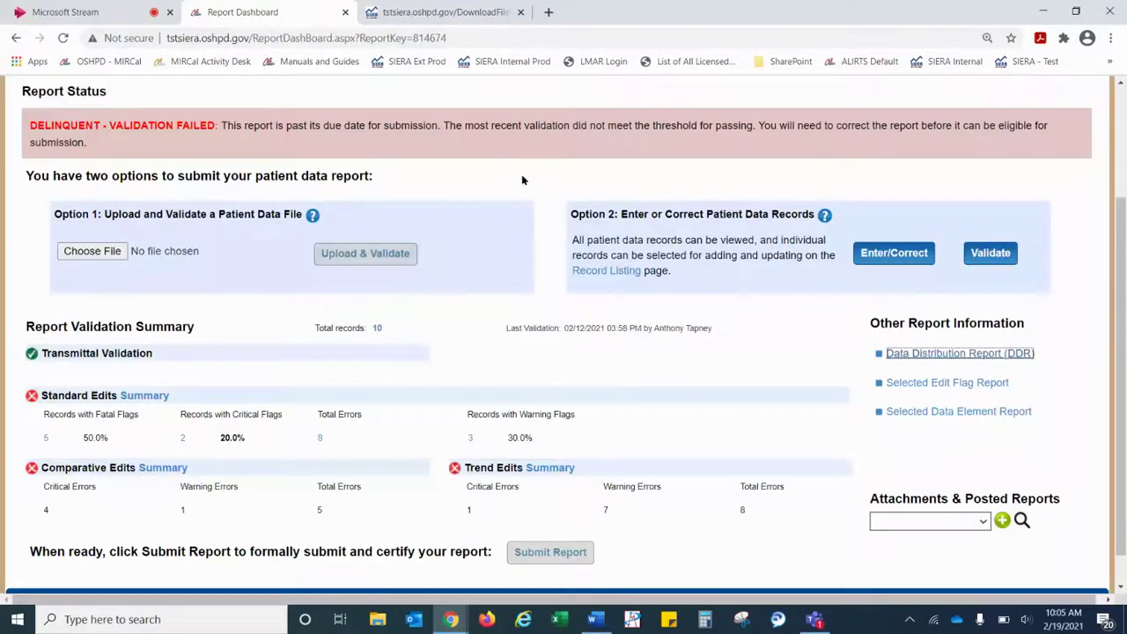
pyautogui.scroll(2, 522, 180)
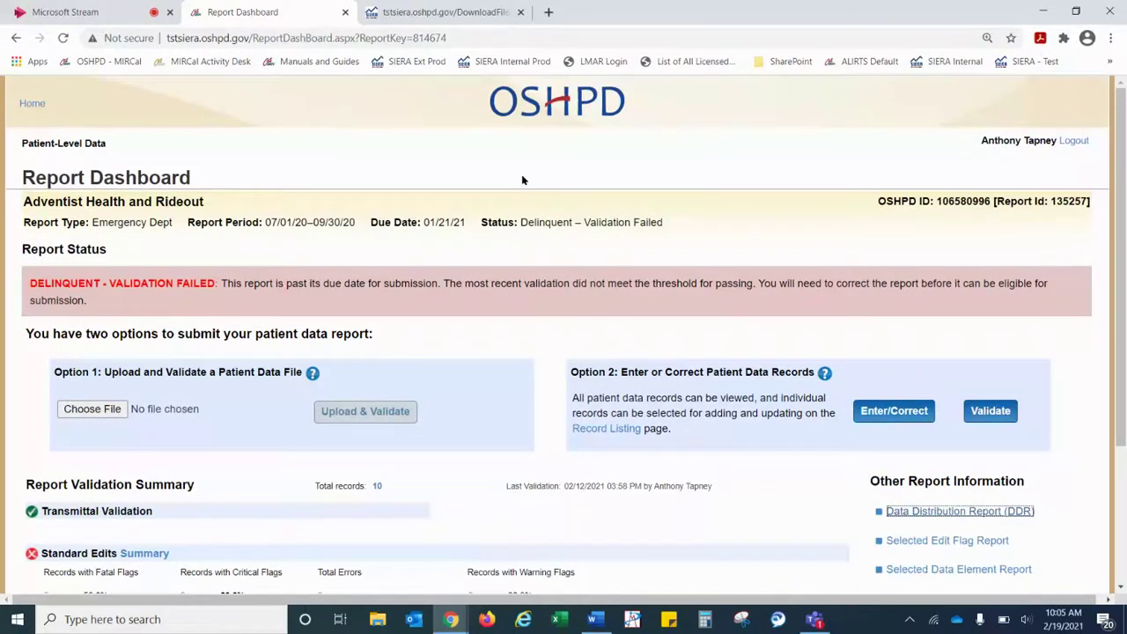